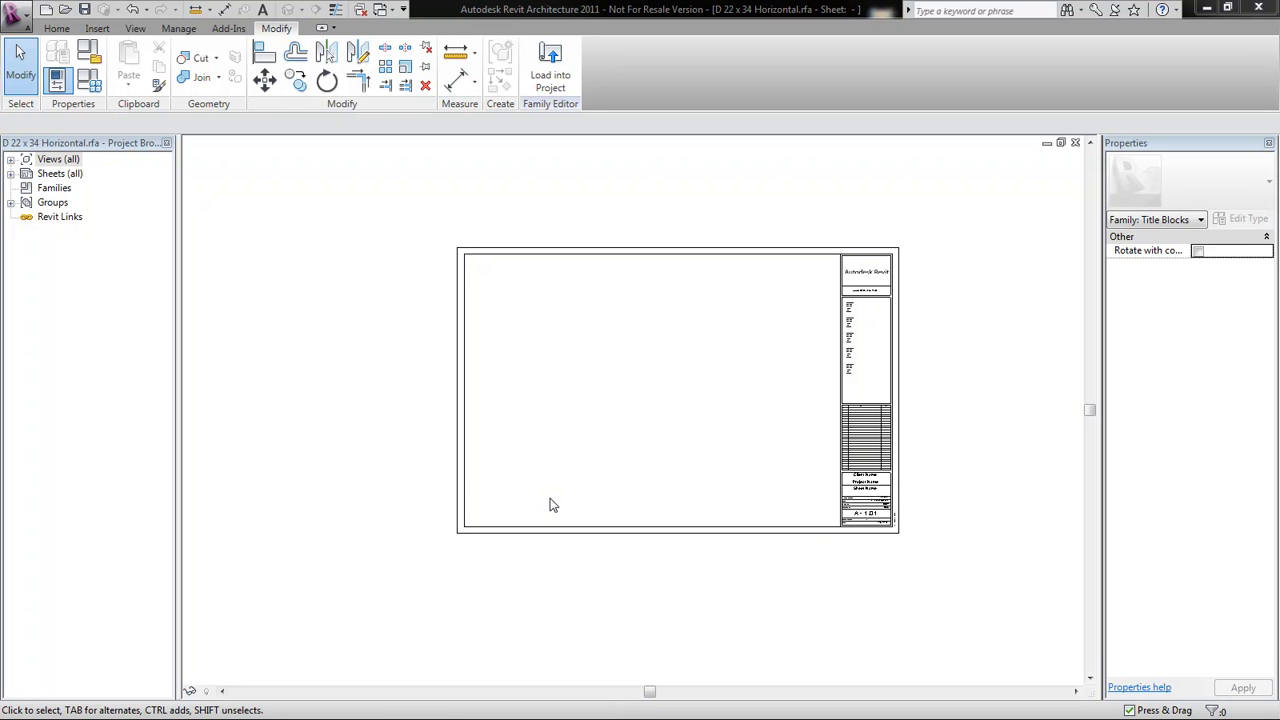
Place a new 1/8" label in the title block's Sheet Number row, before the word "of"
scroll(823, 531, up, 5)
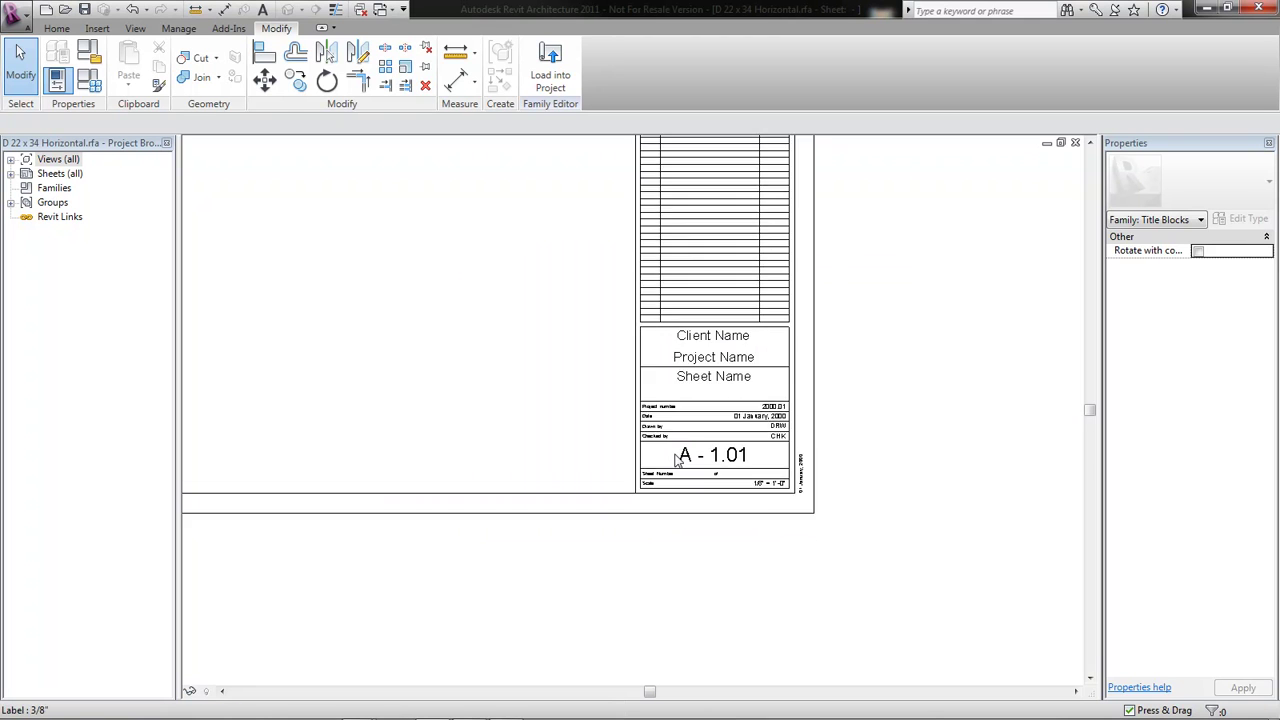
scroll(677, 457, up, 2)
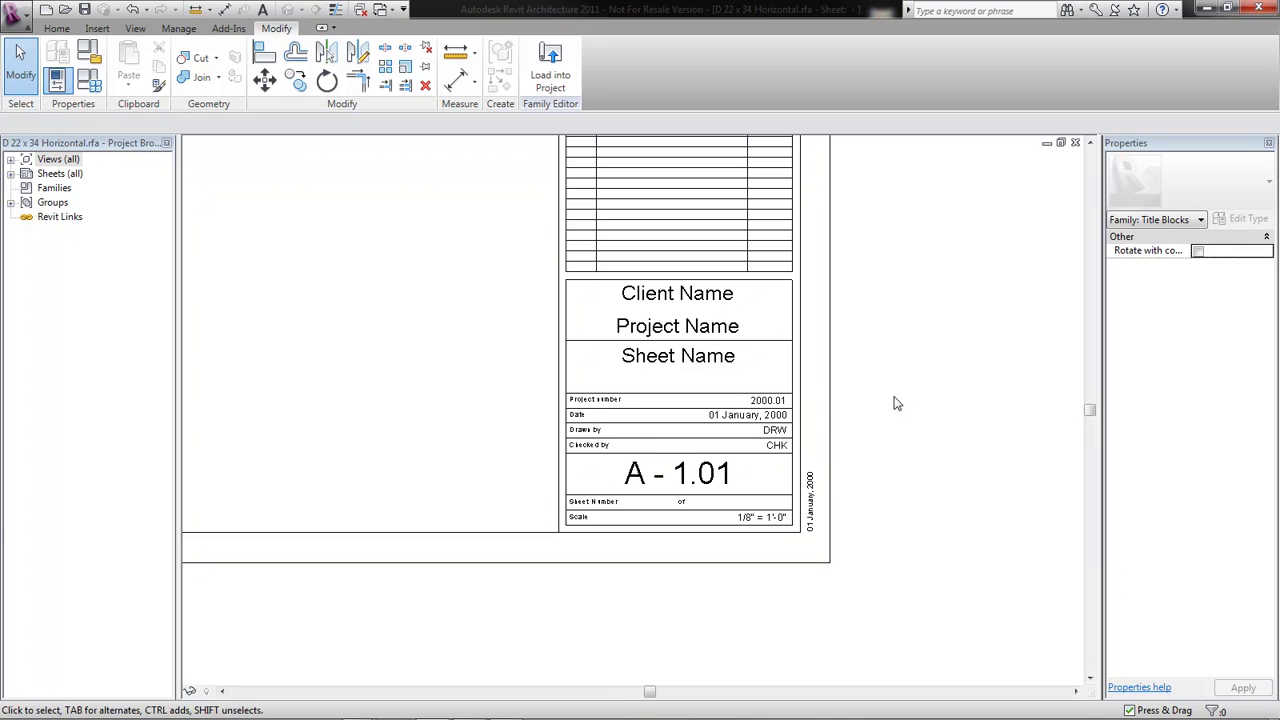
middle_drag(894, 403, 882, 402)
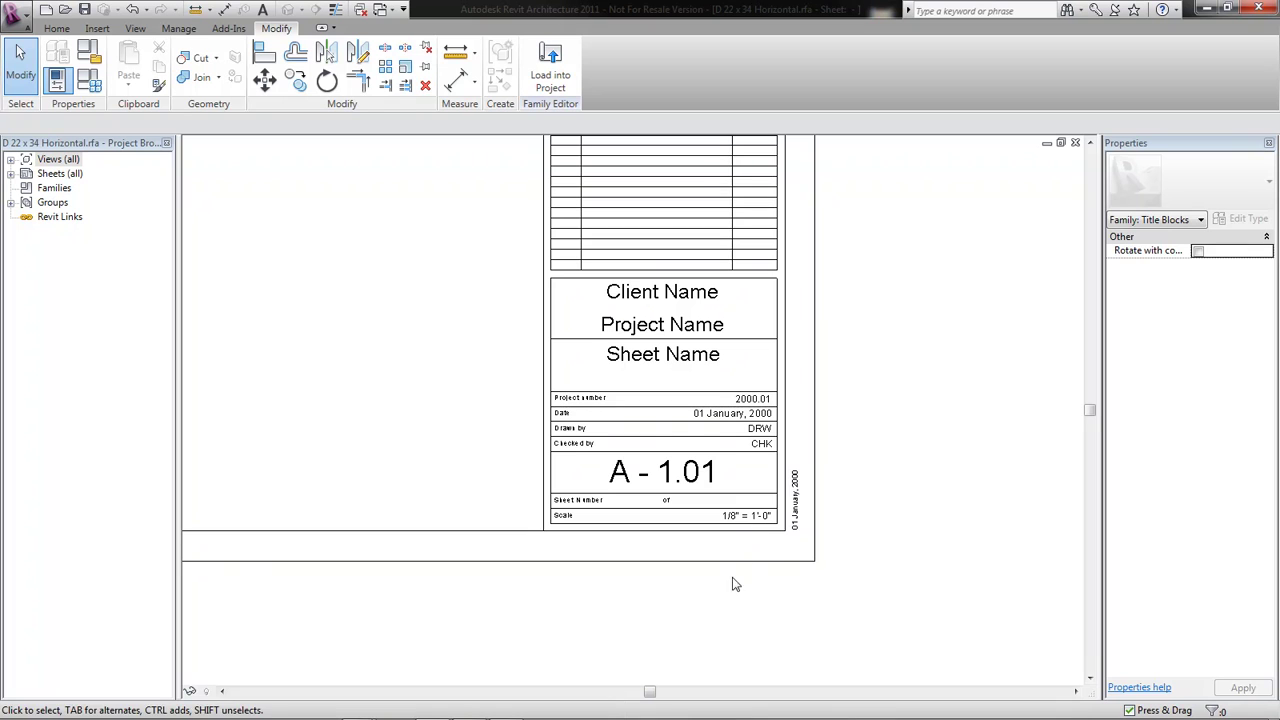
scroll(682, 534, up, 4)
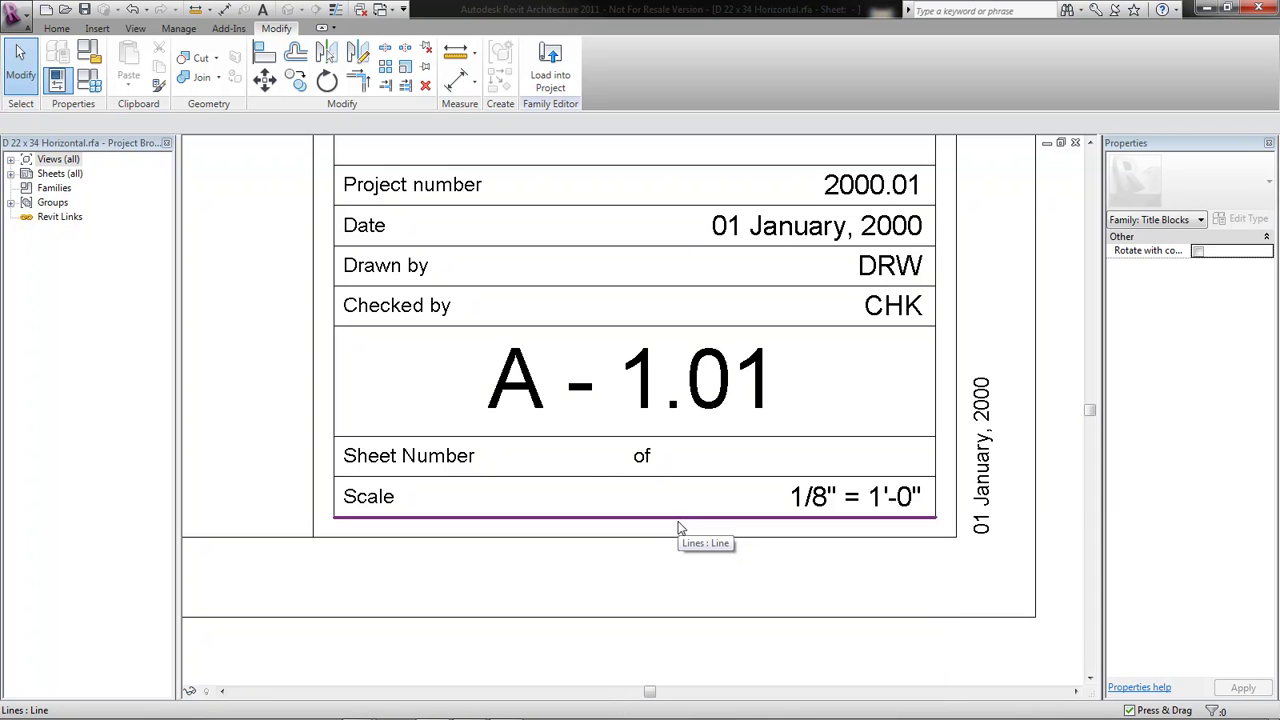
middle_drag(604, 445, 608, 463)
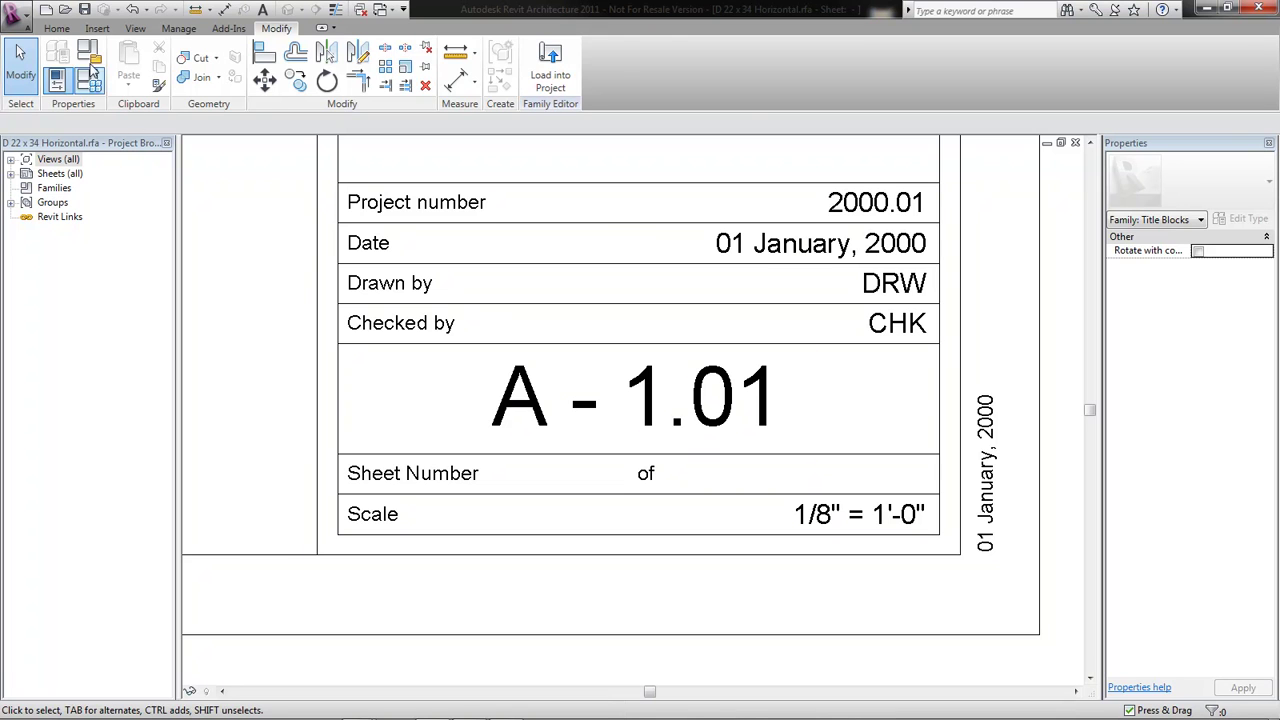
click(56, 28)
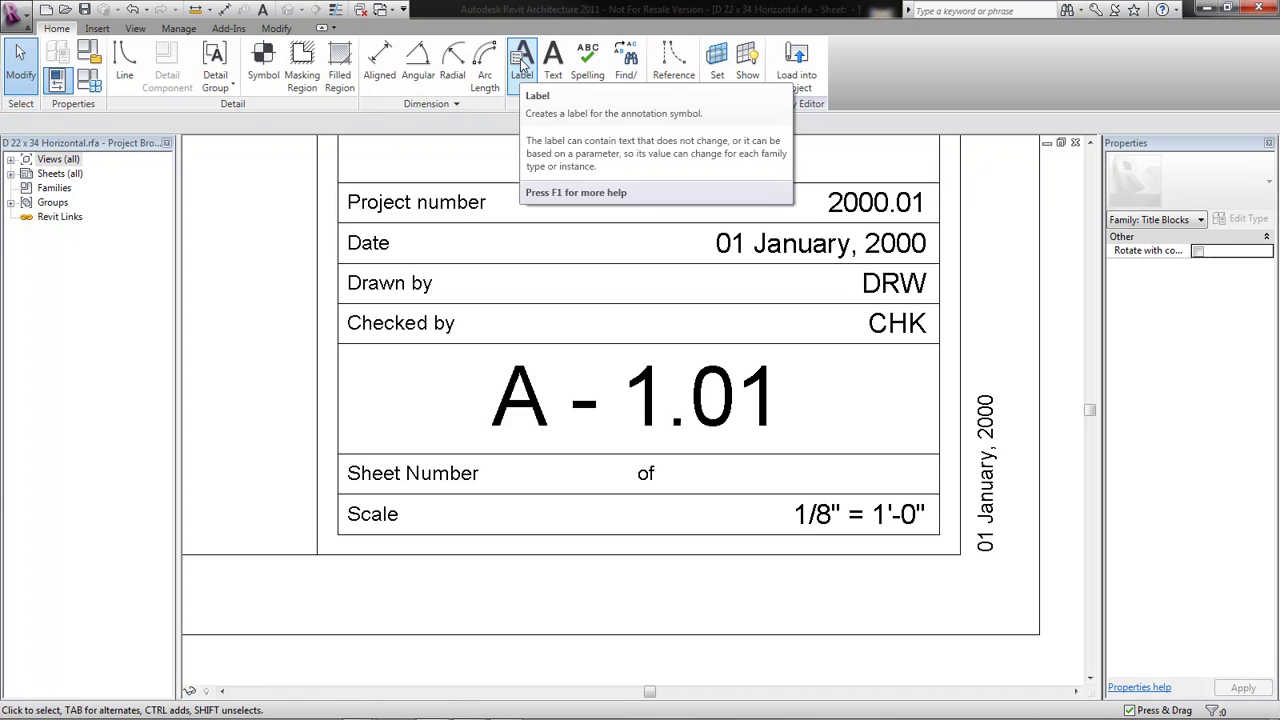
click(521, 65)
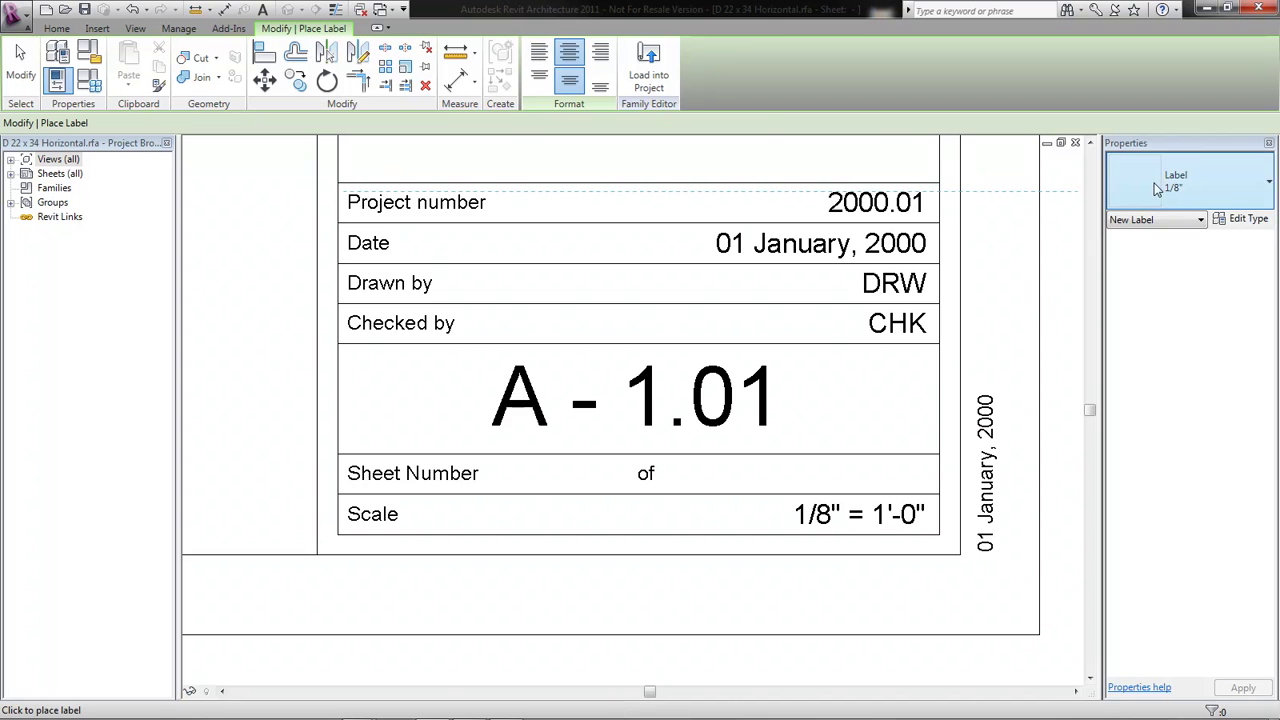
click(567, 484)
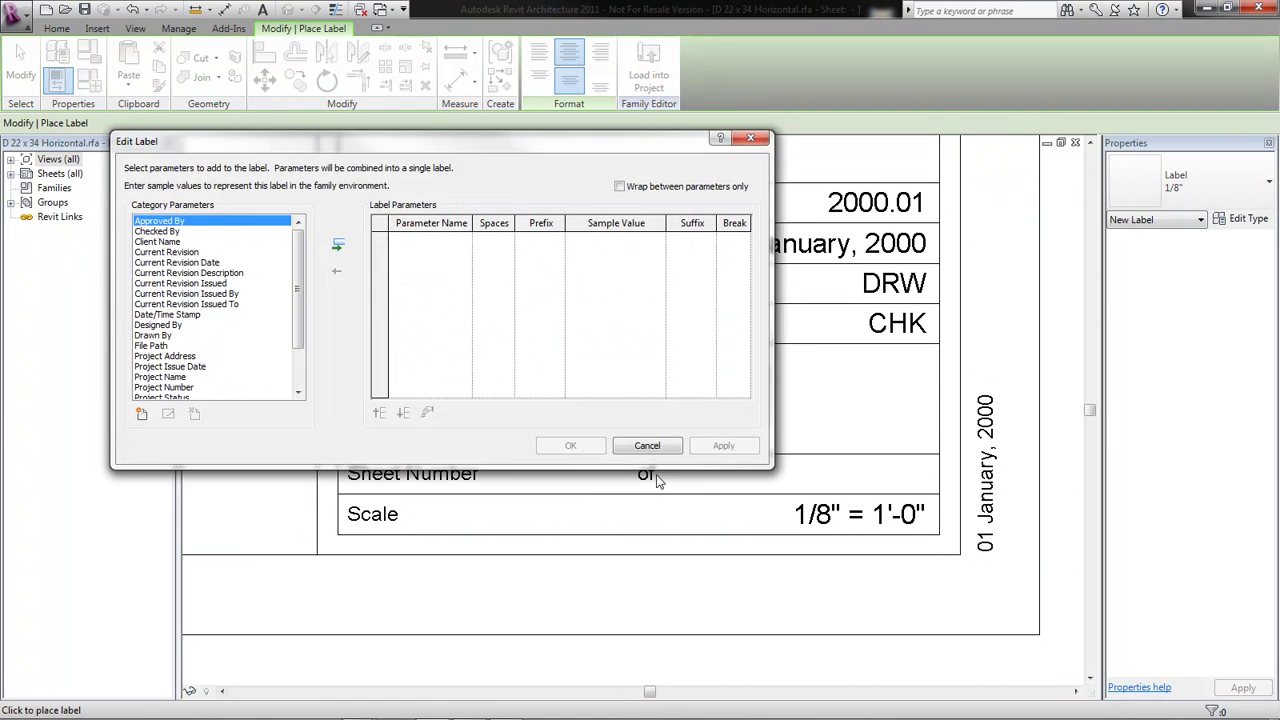
Start a new label parameter and create a shared parameter group named Sheets in the shared parameter file
drag(297, 262, 297, 372)
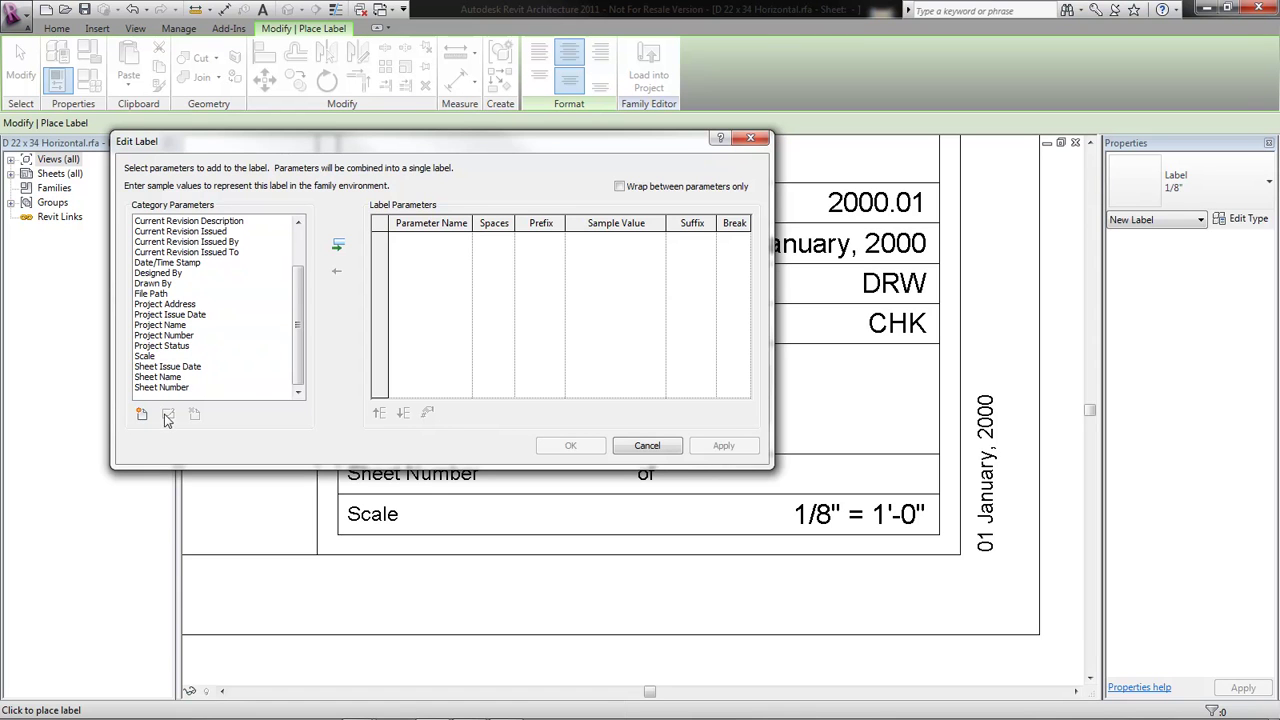
click(143, 415)
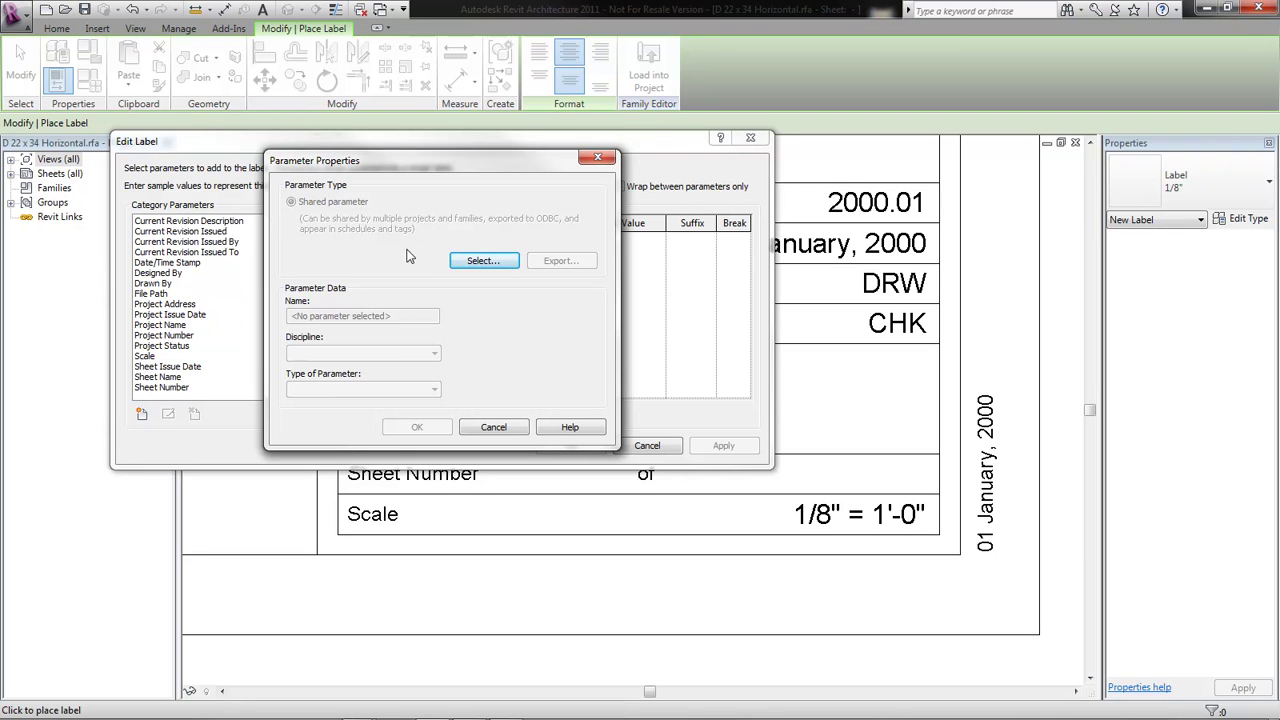
click(483, 261)
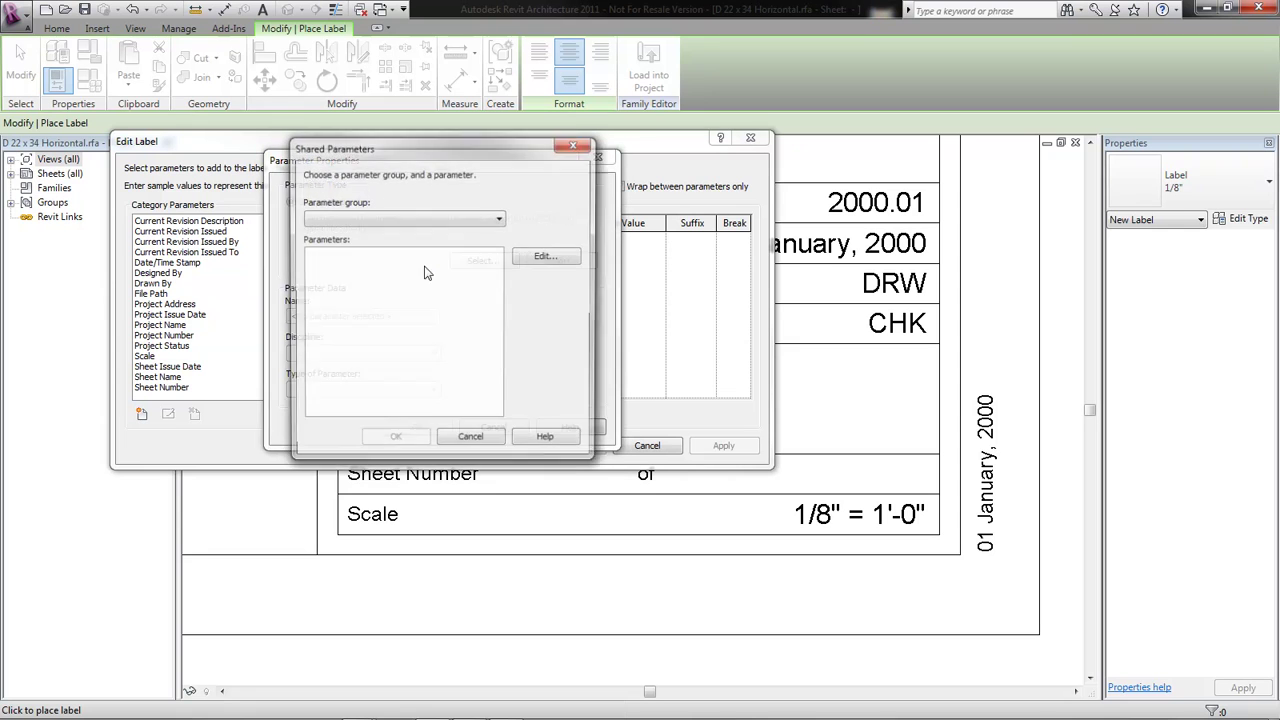
click(550, 257)
click(540, 377)
text(S)
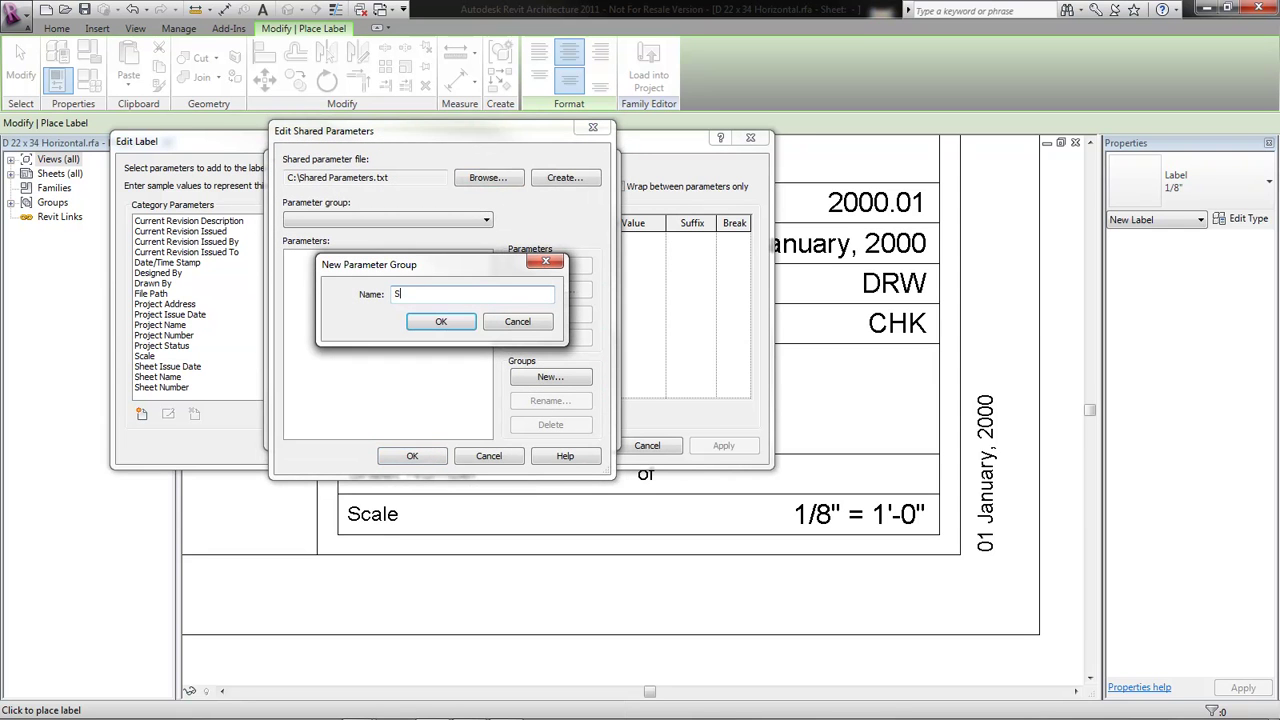
click(441, 321)
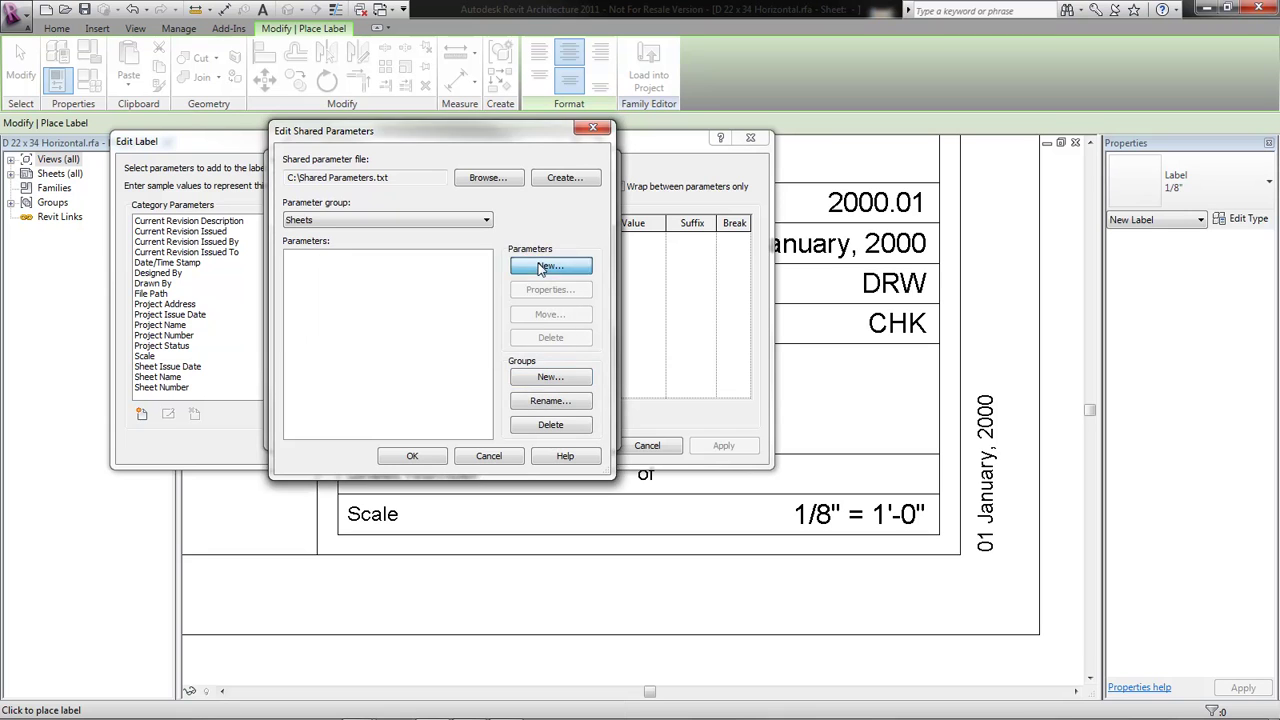
Create a shared parameter named Sheet No. with the Common discipline and type Number in the Sheets group
click(550, 265)
text(Sheet No.)
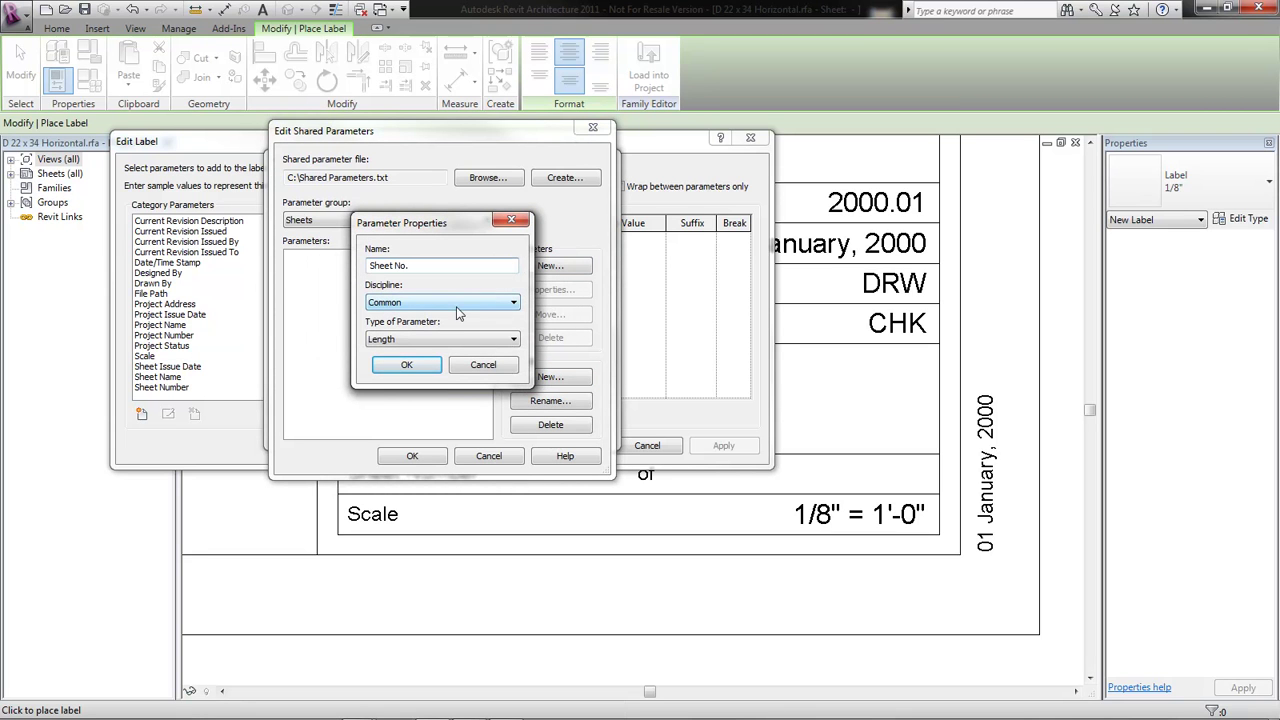
click(417, 340)
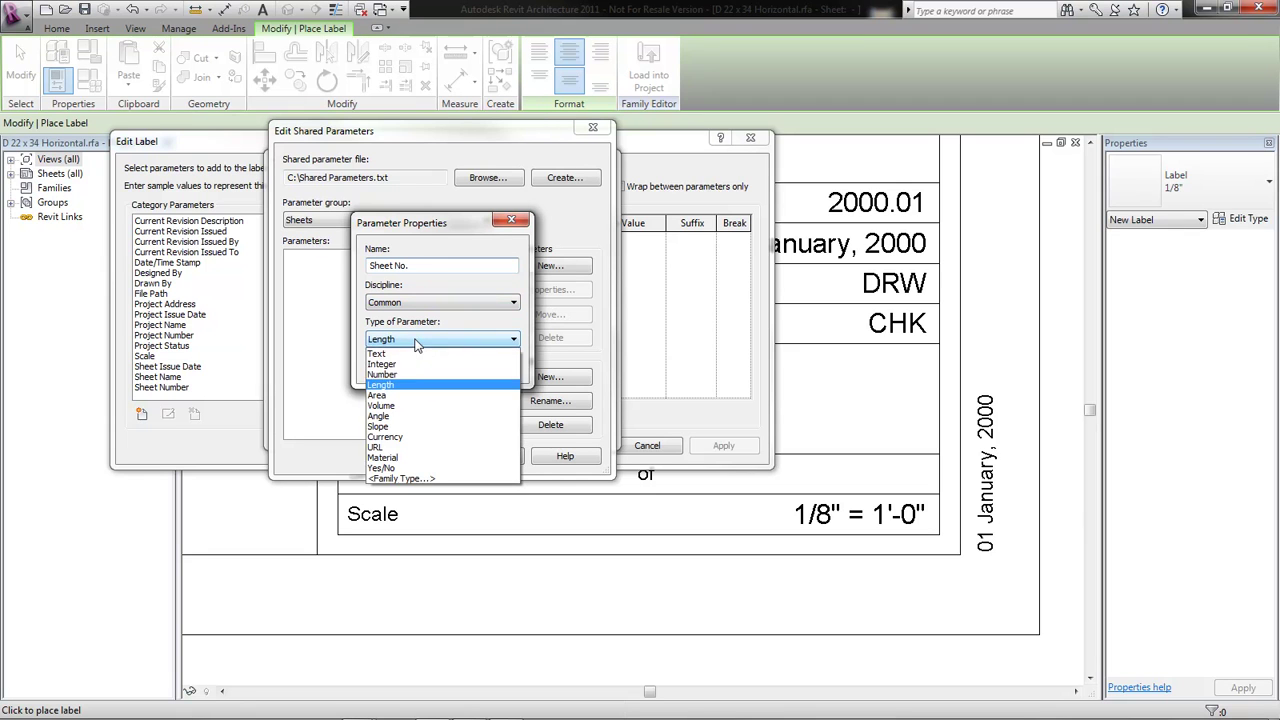
click(416, 375)
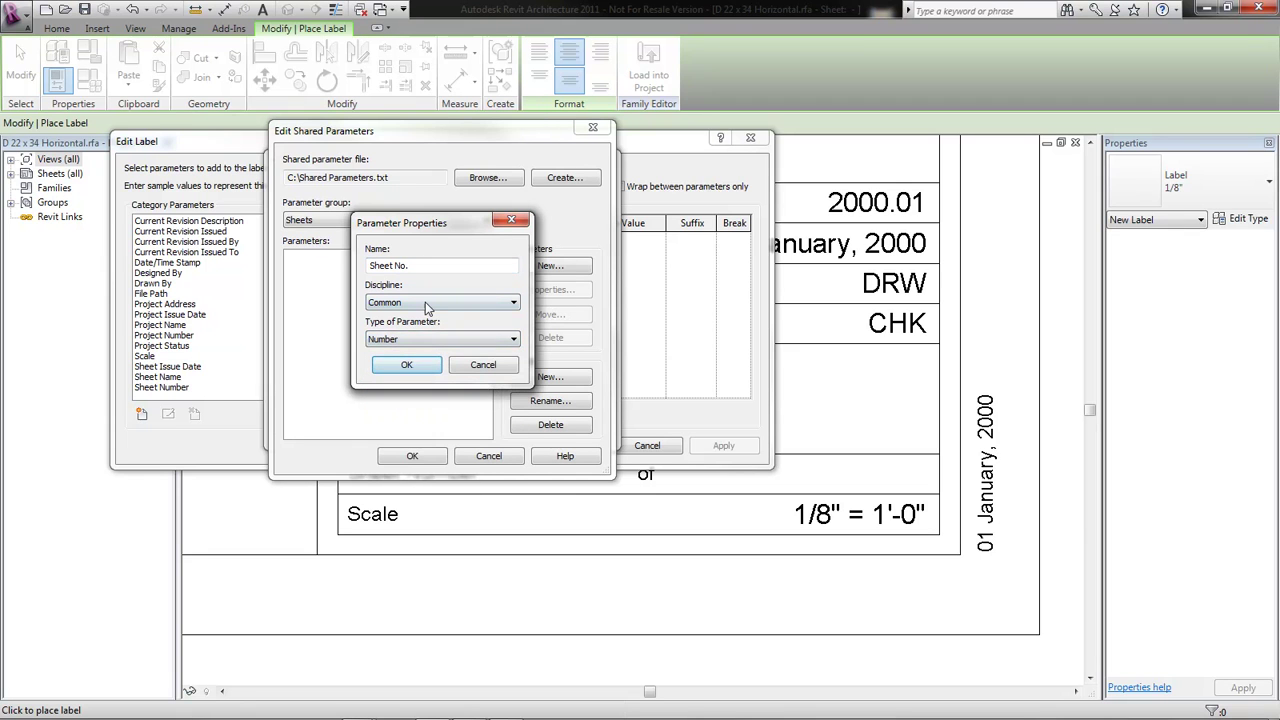
click(407, 364)
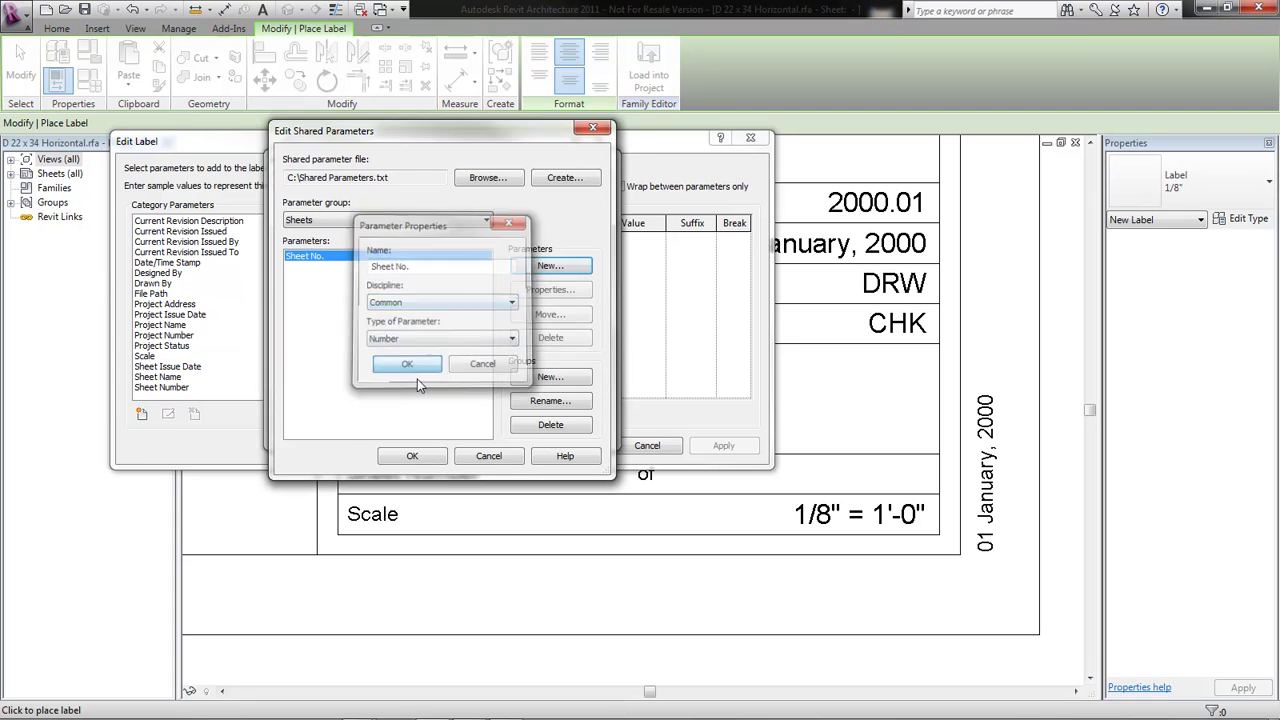
click(413, 455)
Add the Sheet No. shared parameter to the new label with 01 as its sample value
click(394, 440)
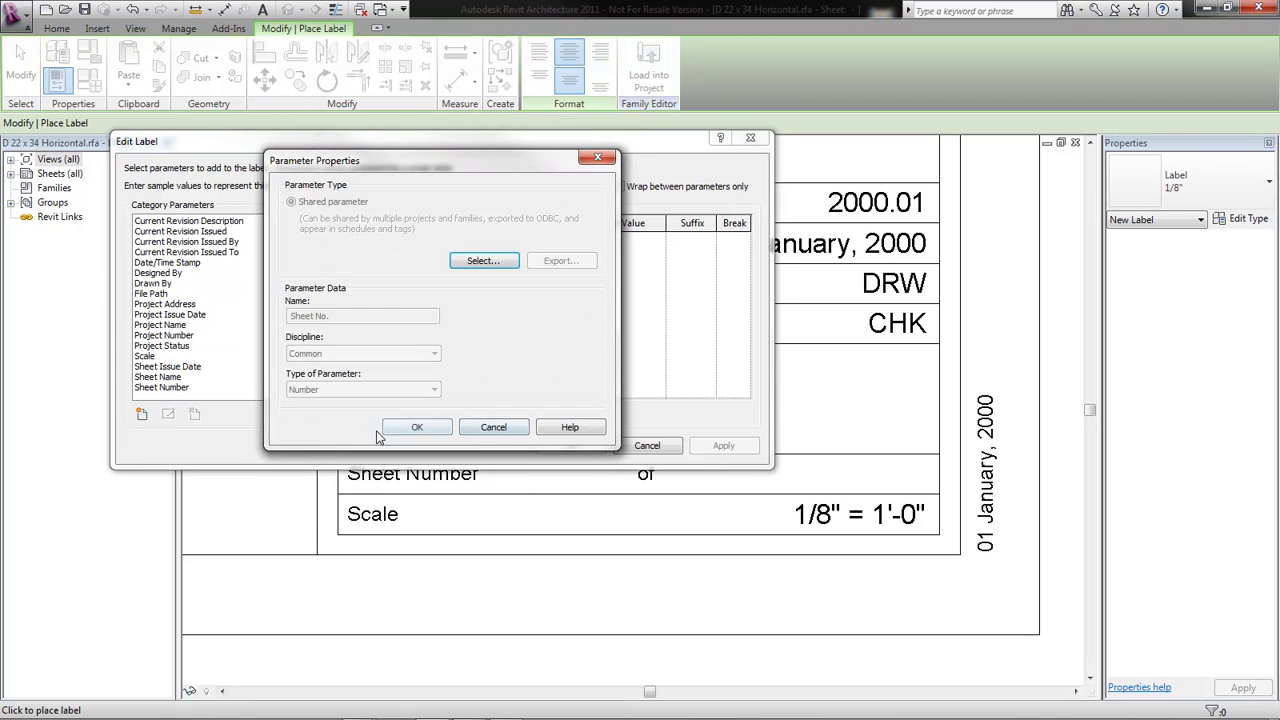
click(418, 428)
click(338, 245)
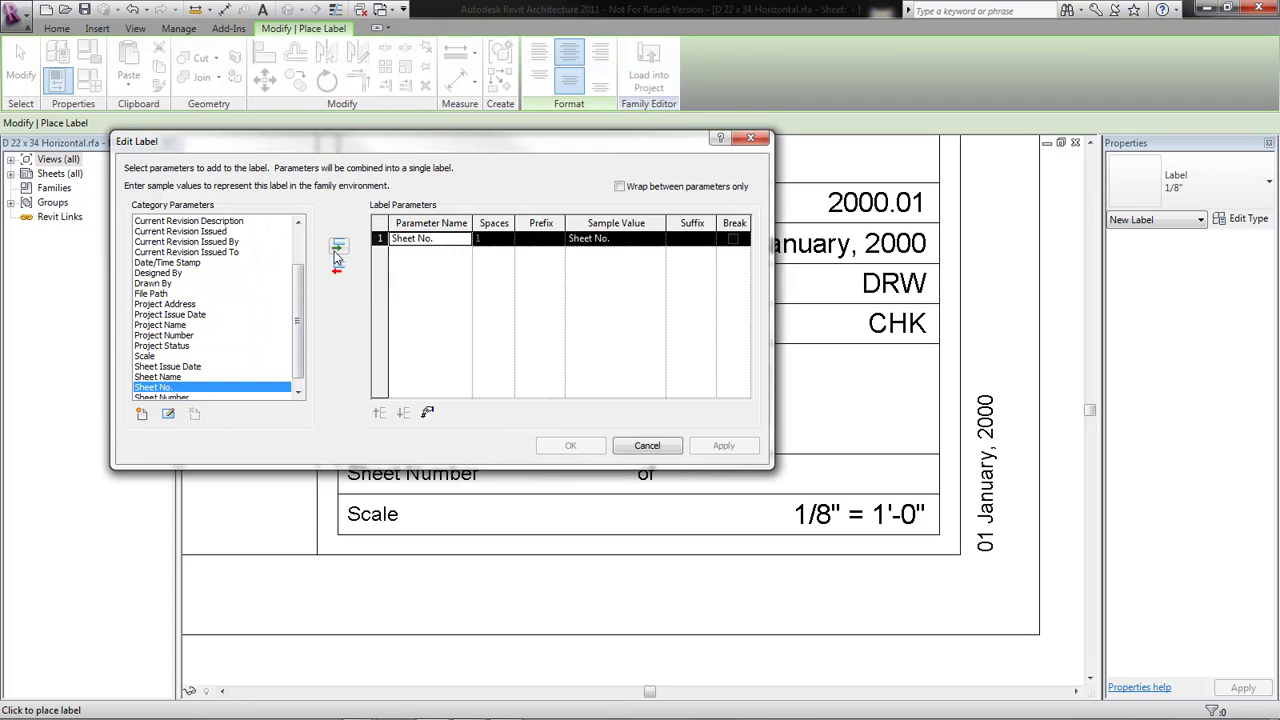
click(621, 243)
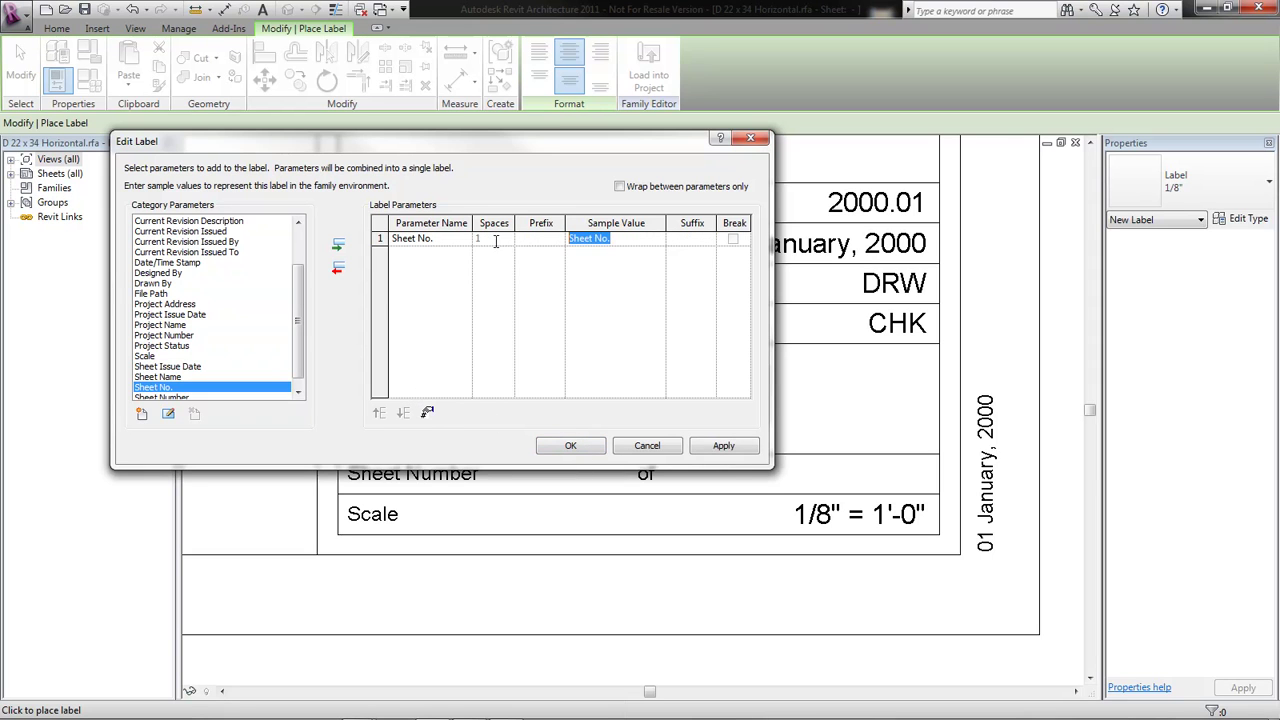
text(01)
click(570, 446)
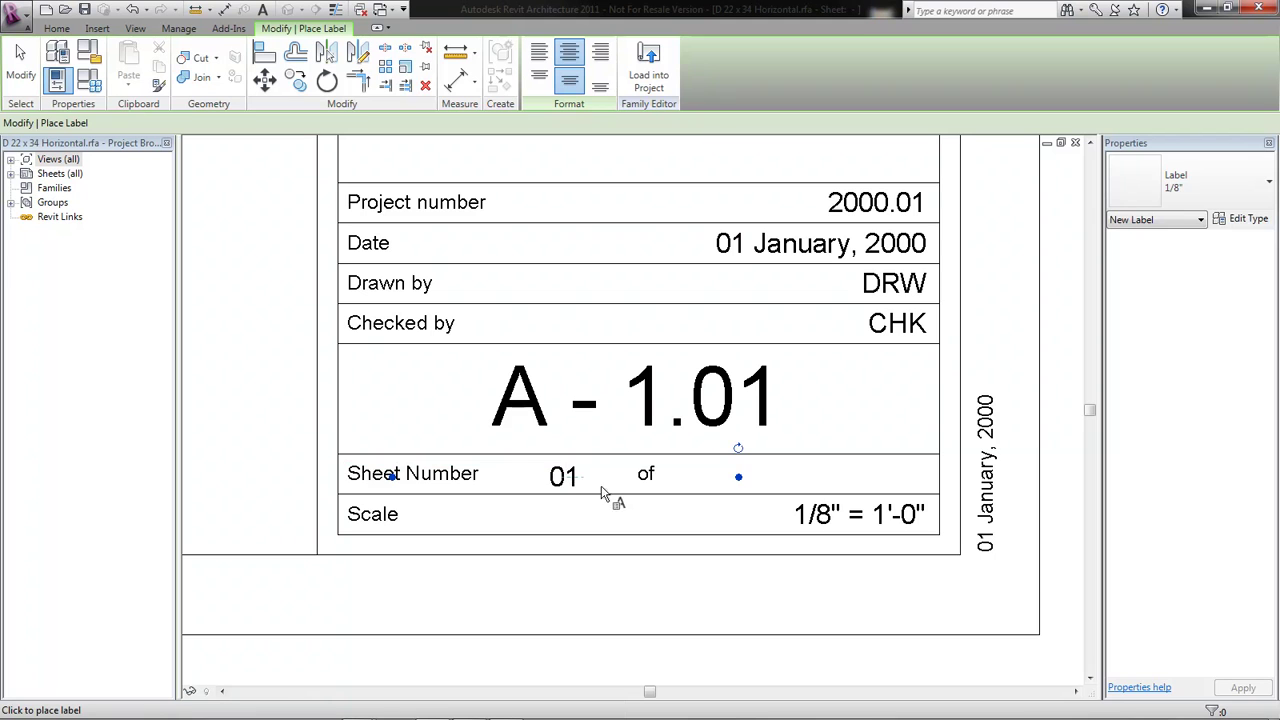
key(Escape)
Narrow the Sheet No. label's box so it fits between the "Sheet Number" text and "of"
scroll(562, 492, up, 3)
click(565, 485)
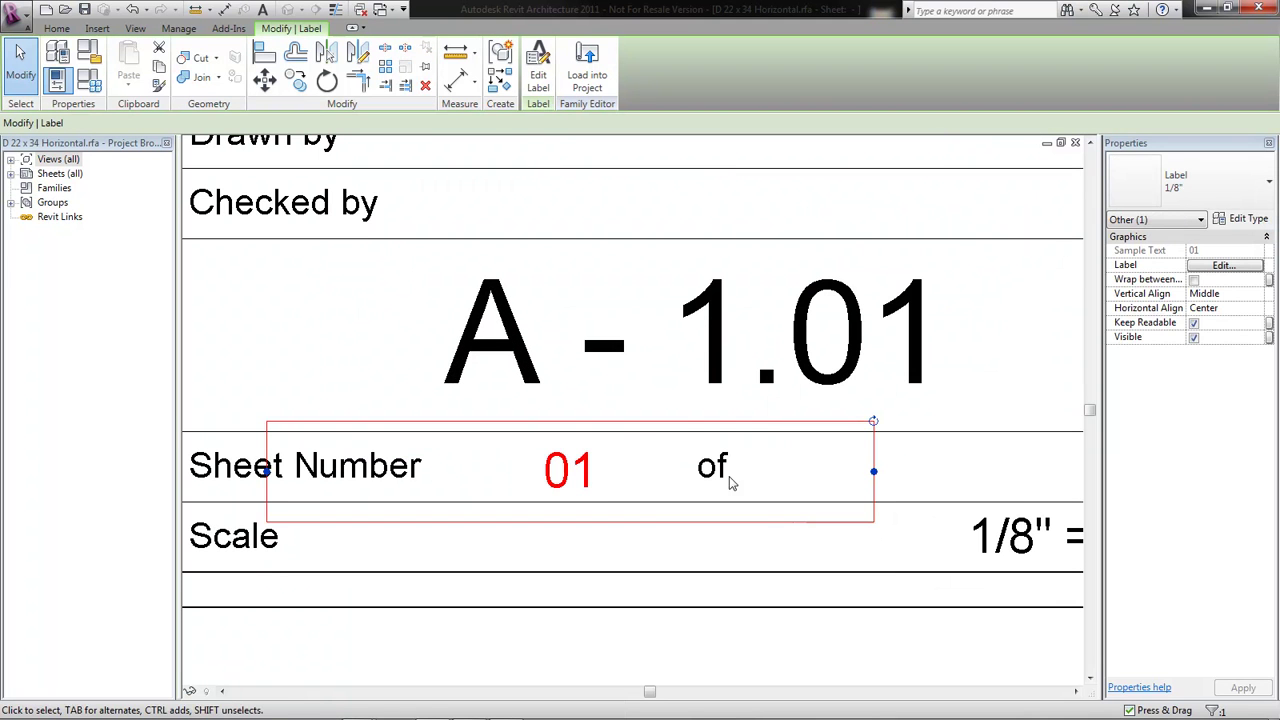
drag(874, 474, 563, 472)
scroll(400, 380, down, 2)
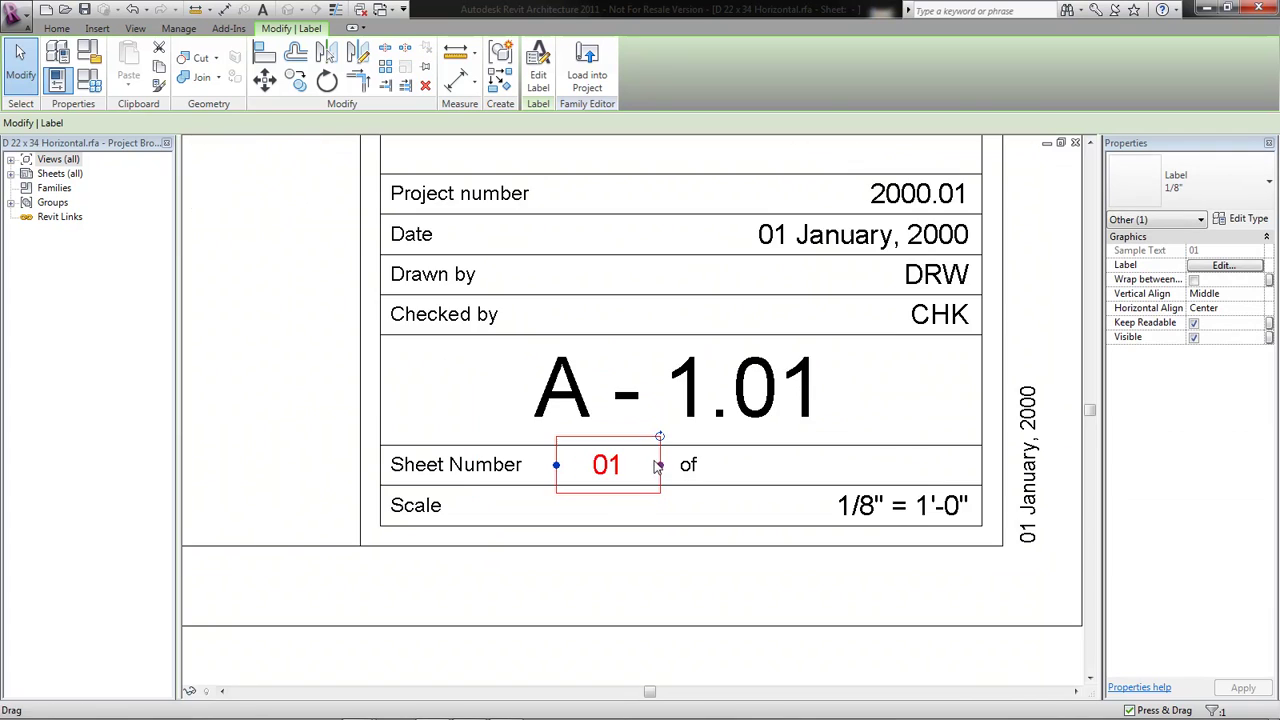
Copy the Sheet No. label horizontally to the other side of the word "of" in the same row
middle_drag(500, 400, 397, 406)
click(296, 80)
click(500, 467)
click(740, 467)
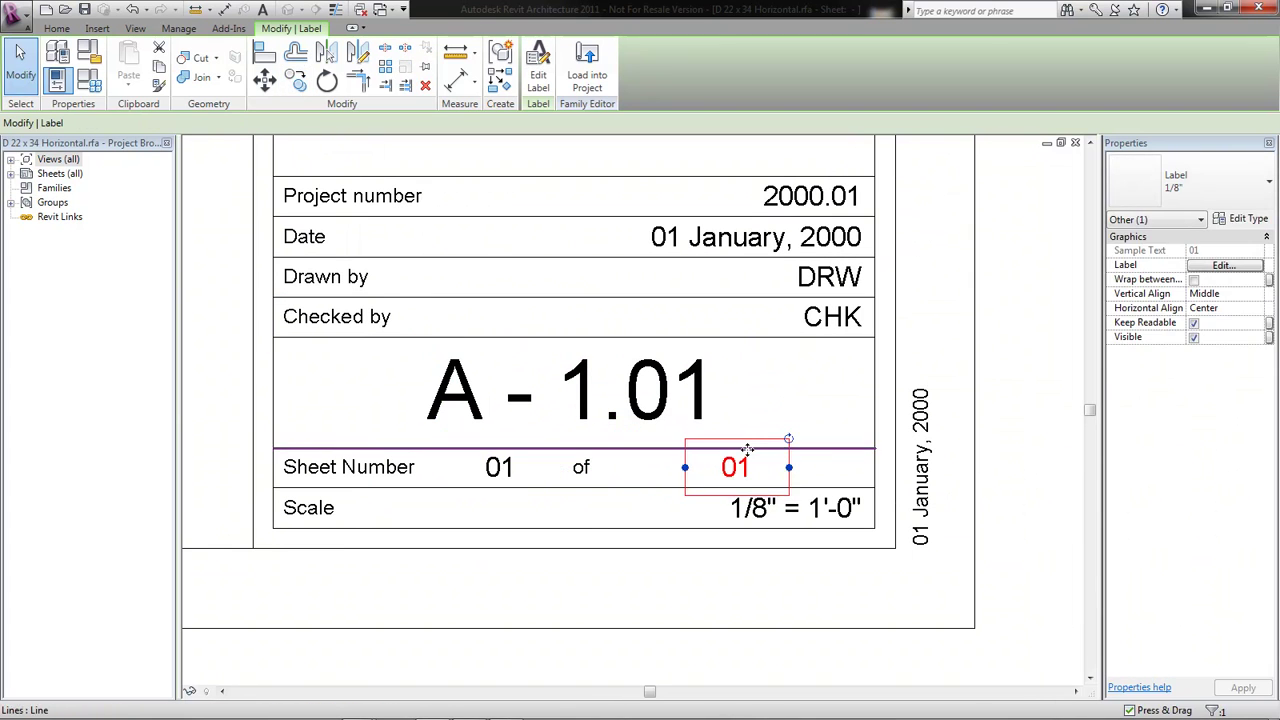
click(749, 434)
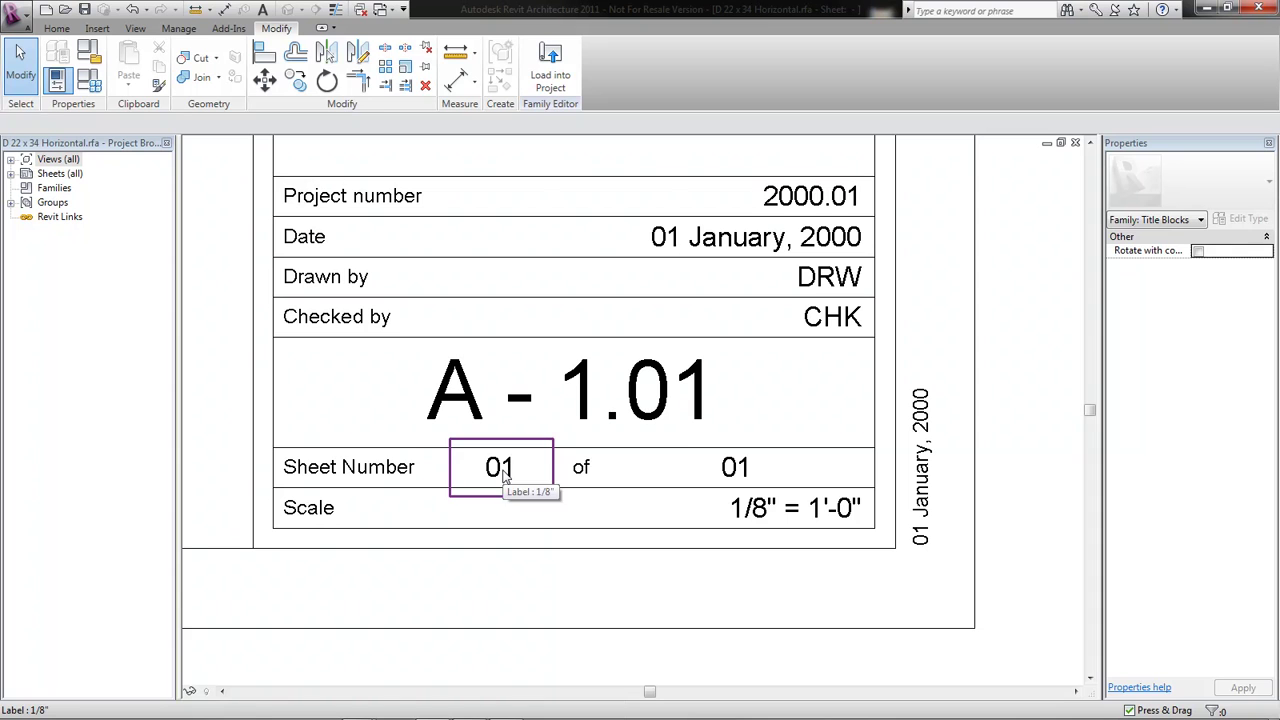
While editing the copied label, create a shared parameter named Total Sheets of type Number in the Sheets group
click(745, 470)
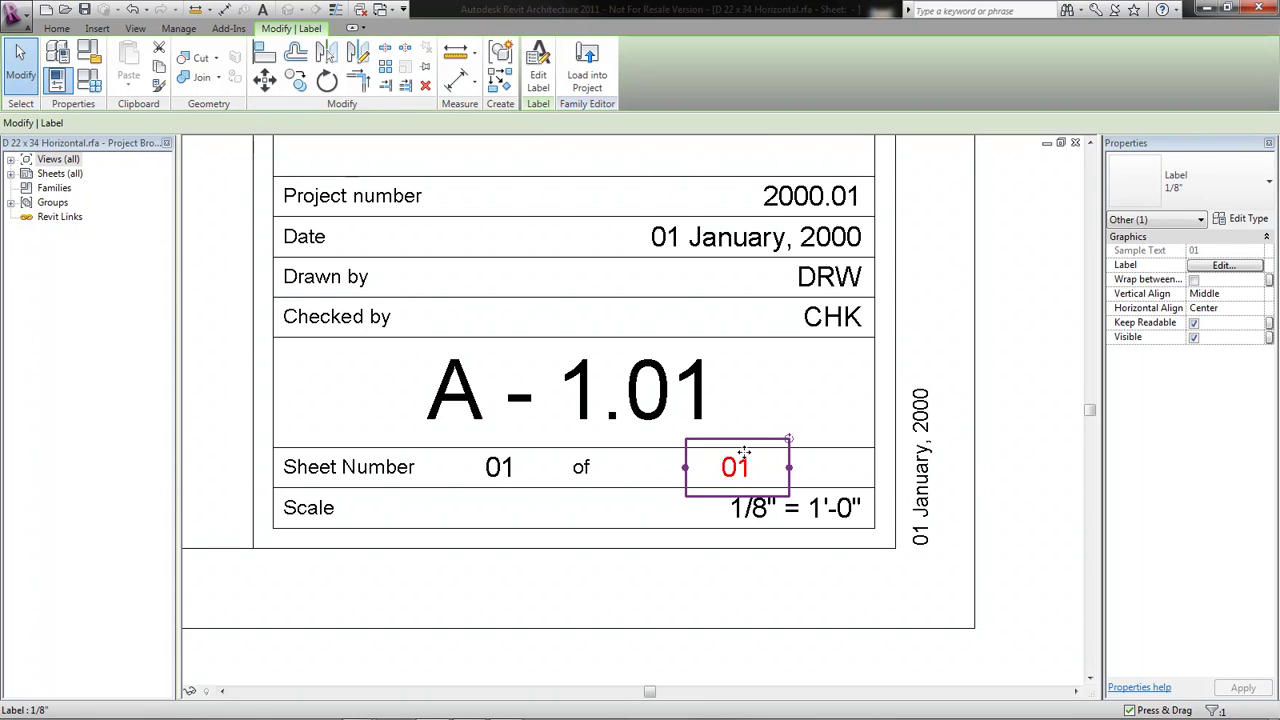
click(538, 75)
click(142, 414)
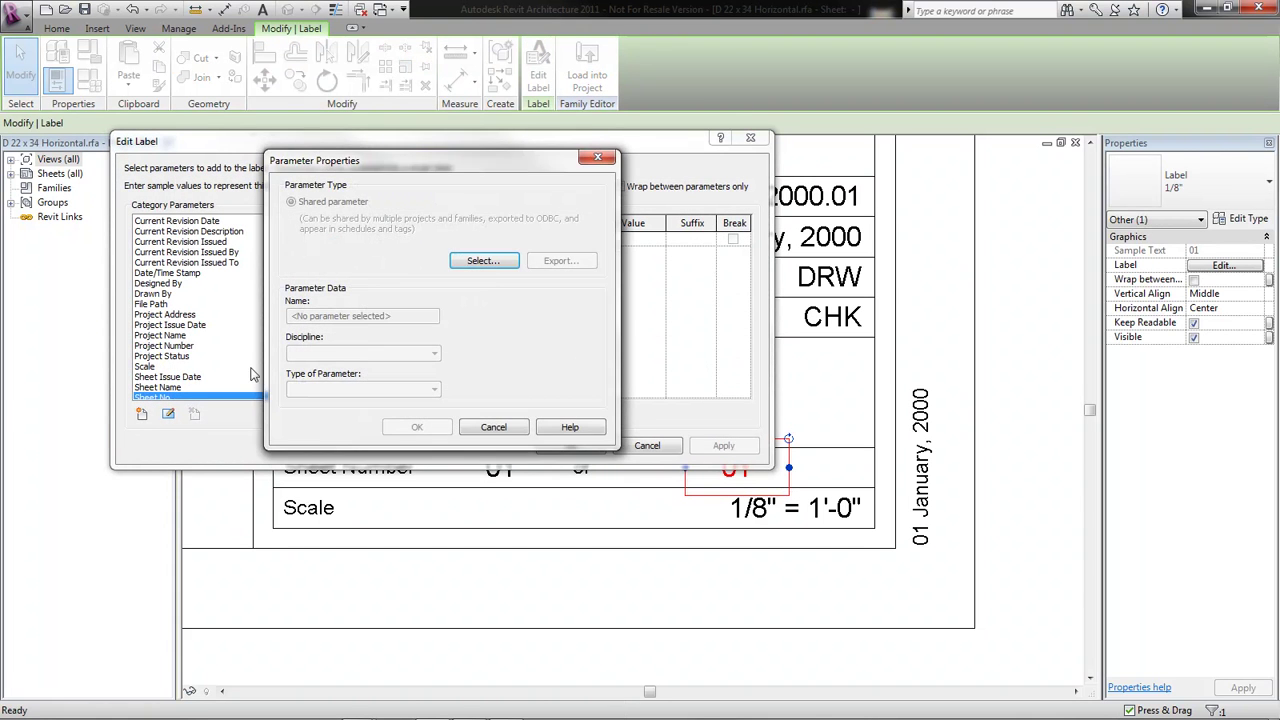
click(487, 262)
click(528, 258)
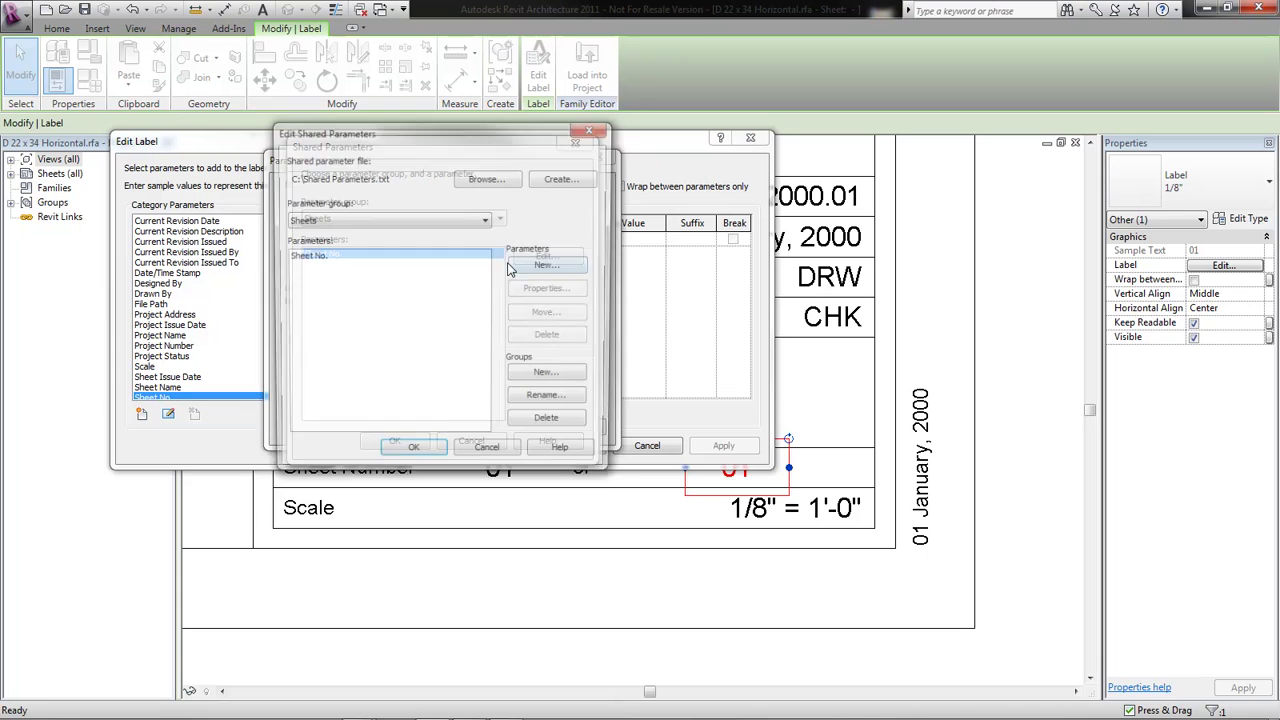
click(514, 265)
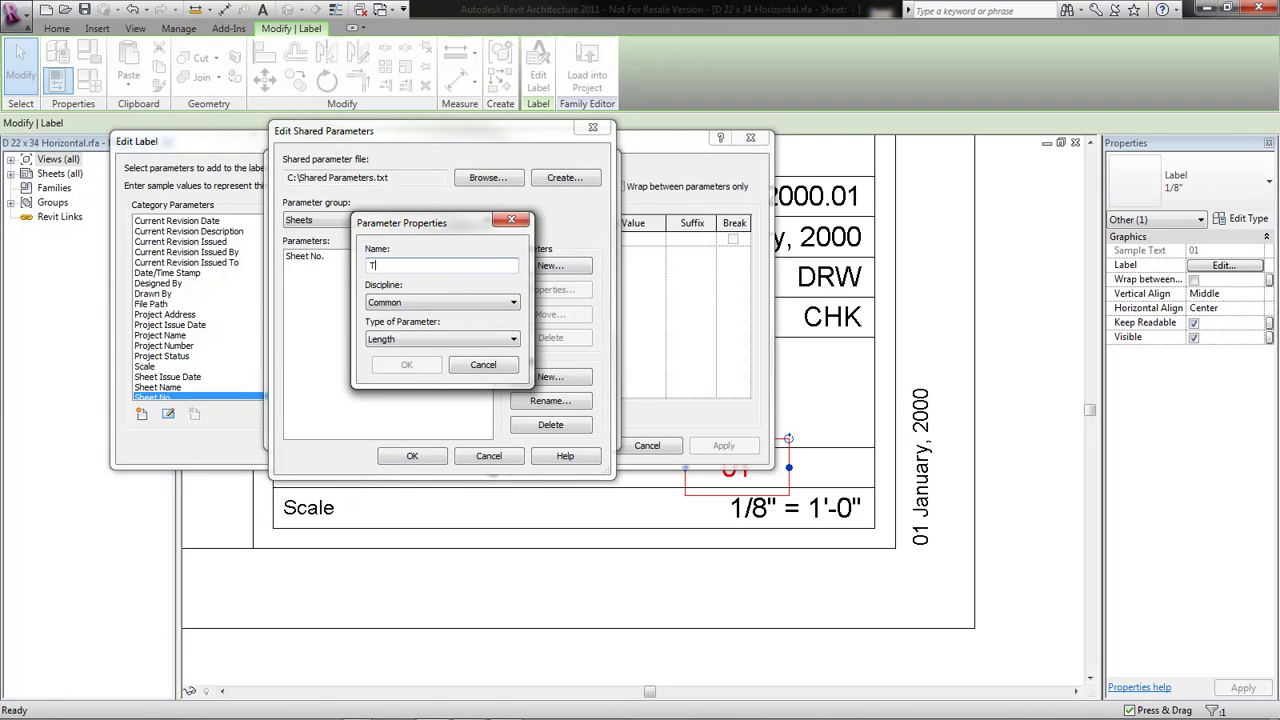
text(Total Sheets)
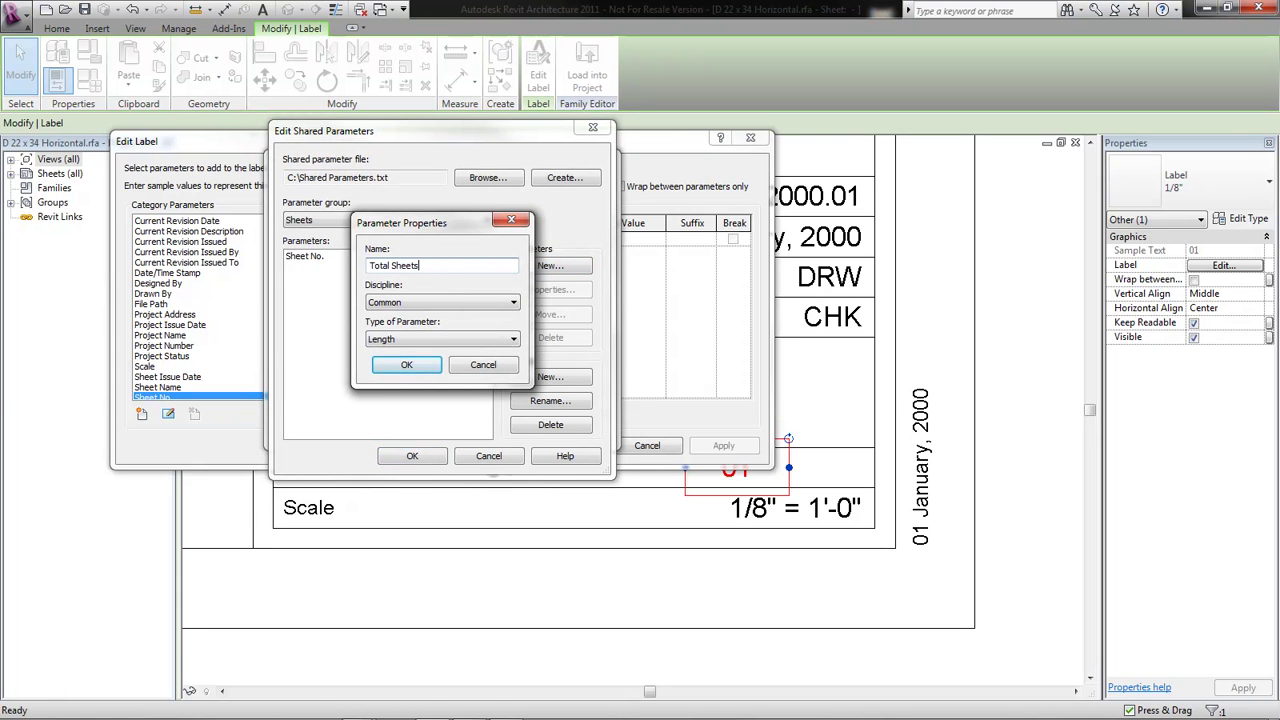
click(440, 339)
click(400, 377)
click(407, 366)
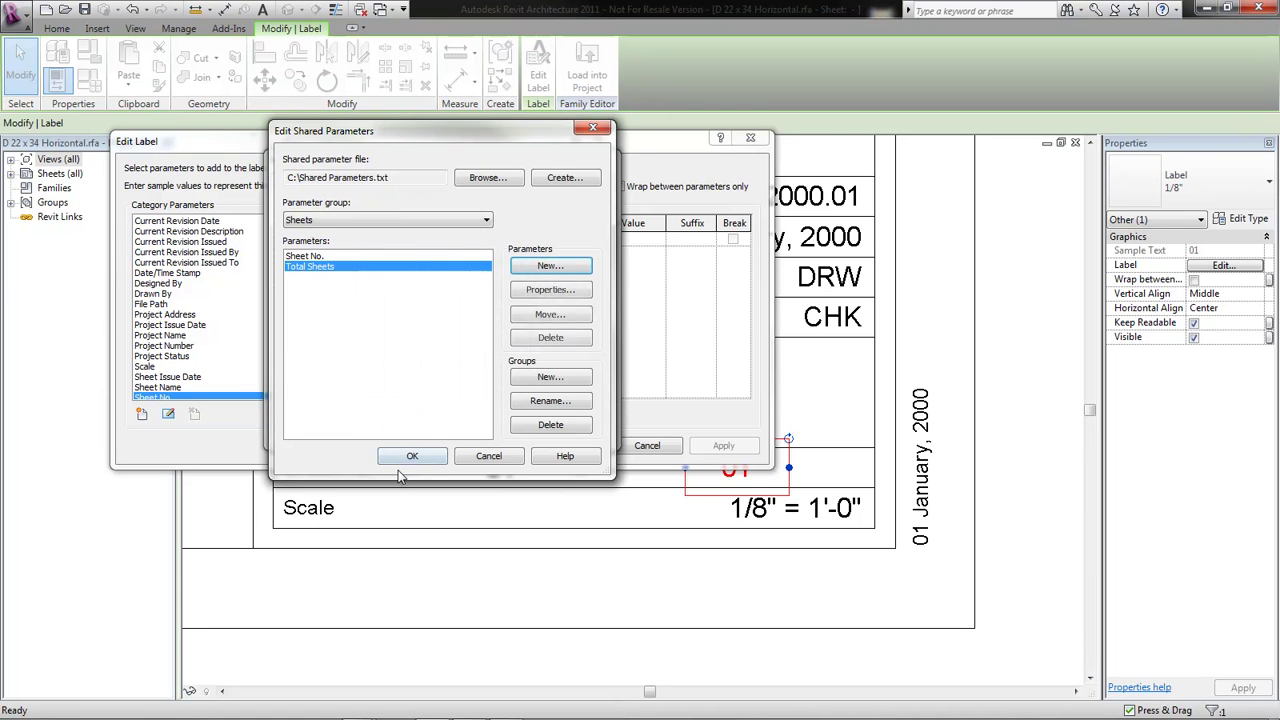
click(414, 455)
click(397, 441)
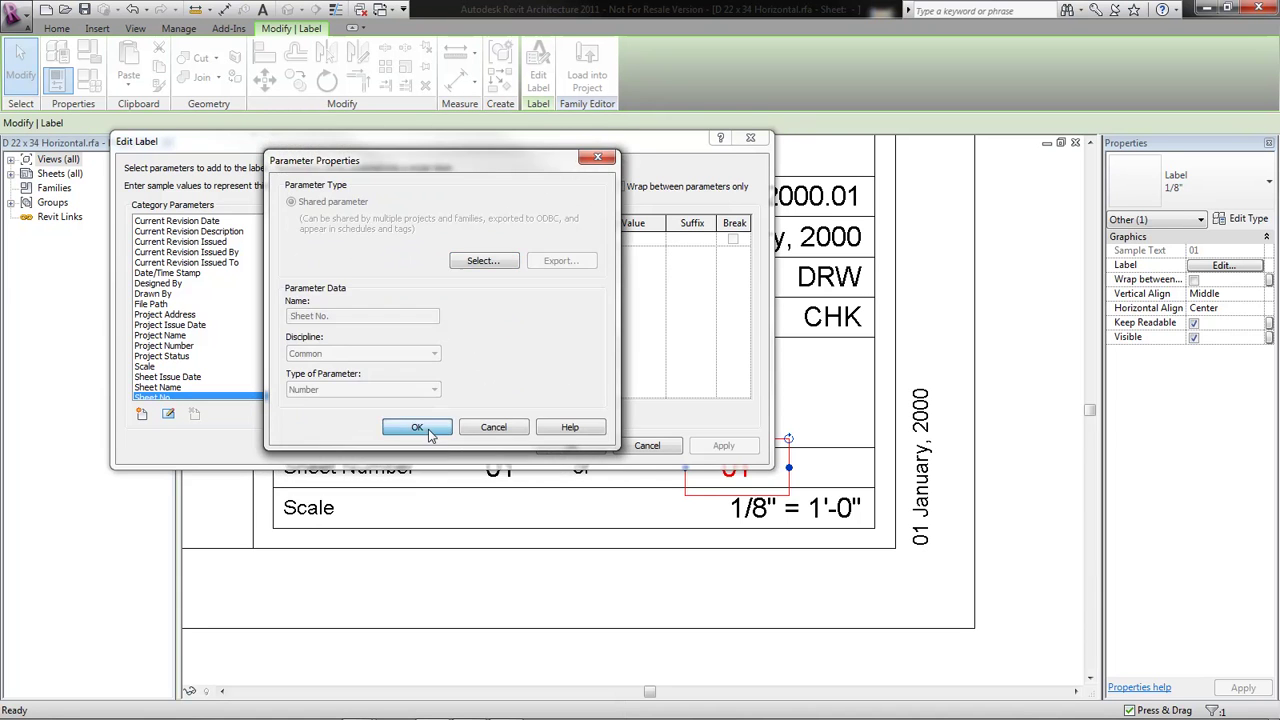
click(414, 424)
click(571, 445)
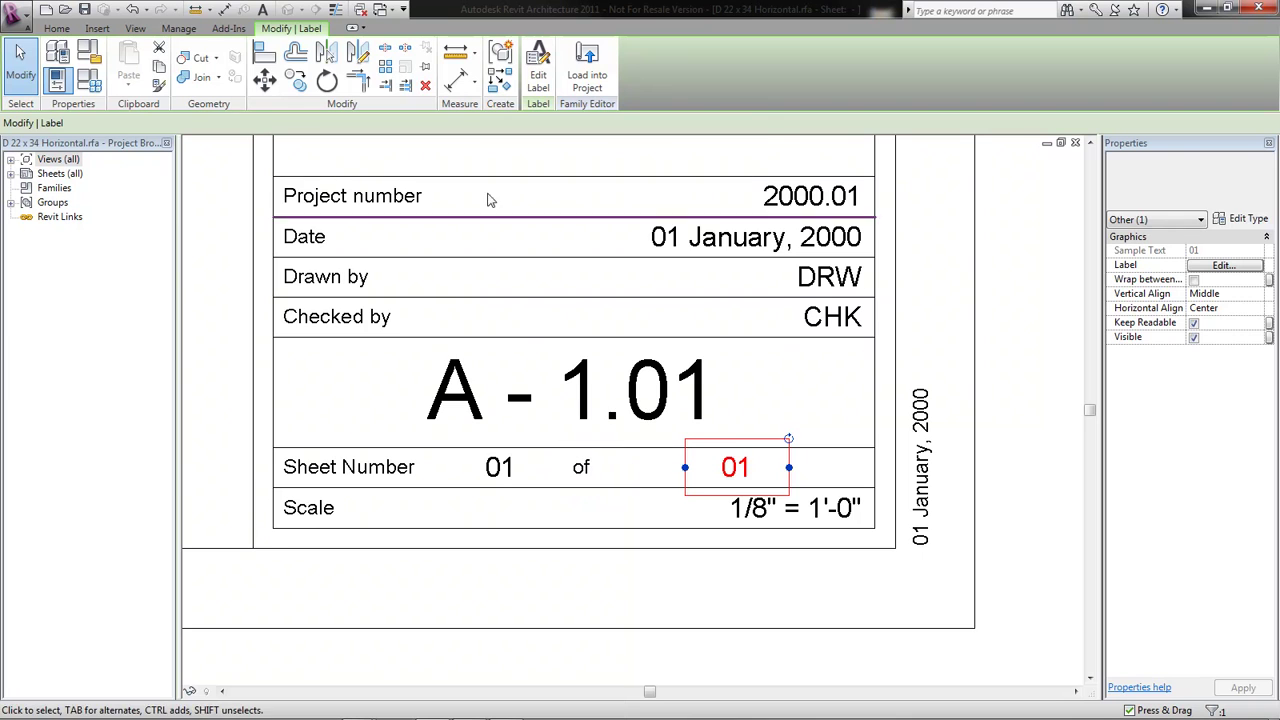
Replace the Sheet No. parameter in the copied label with the Total Sheets shared parameter from the Sheets group
click(538, 70)
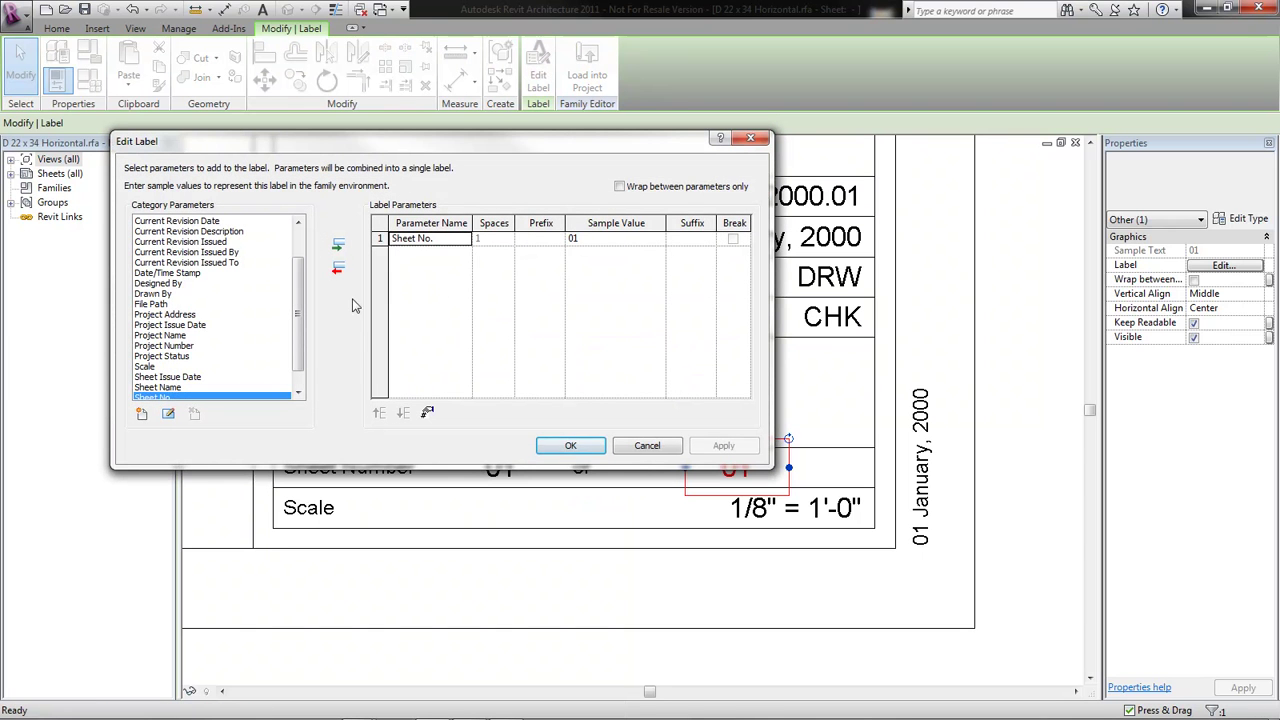
click(337, 268)
click(302, 375)
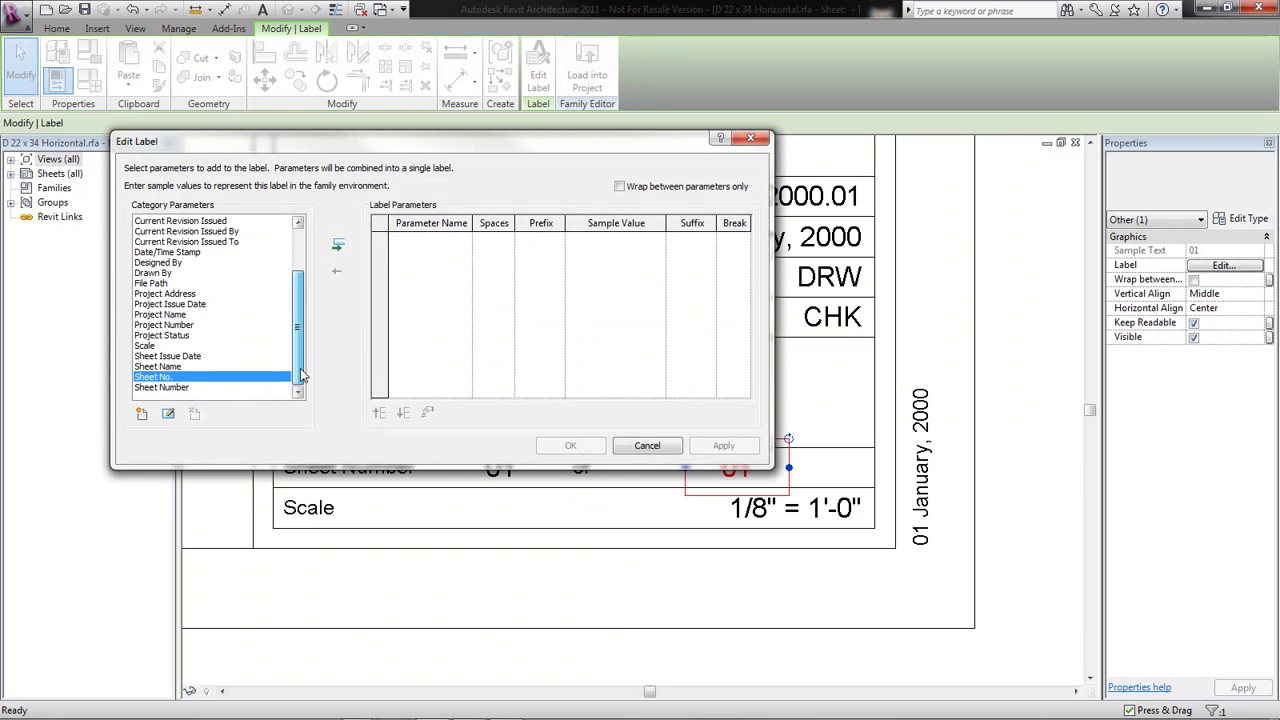
click(141, 413)
click(481, 261)
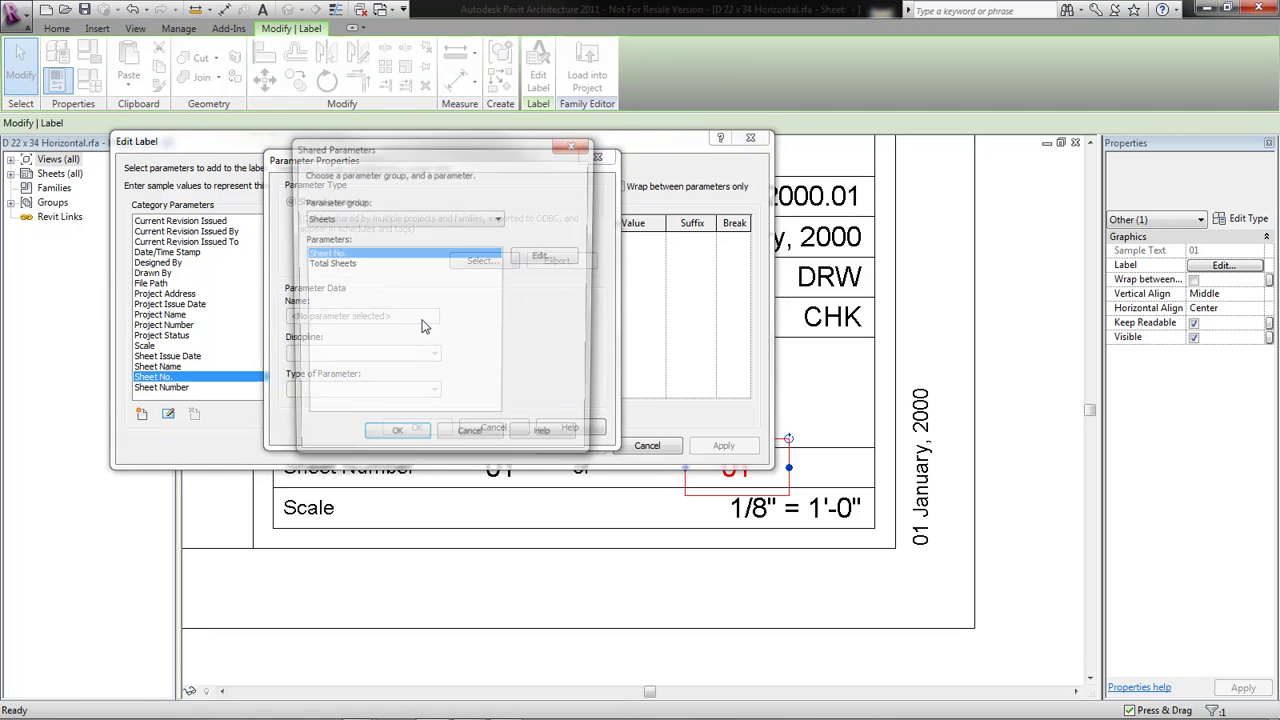
click(384, 266)
click(395, 441)
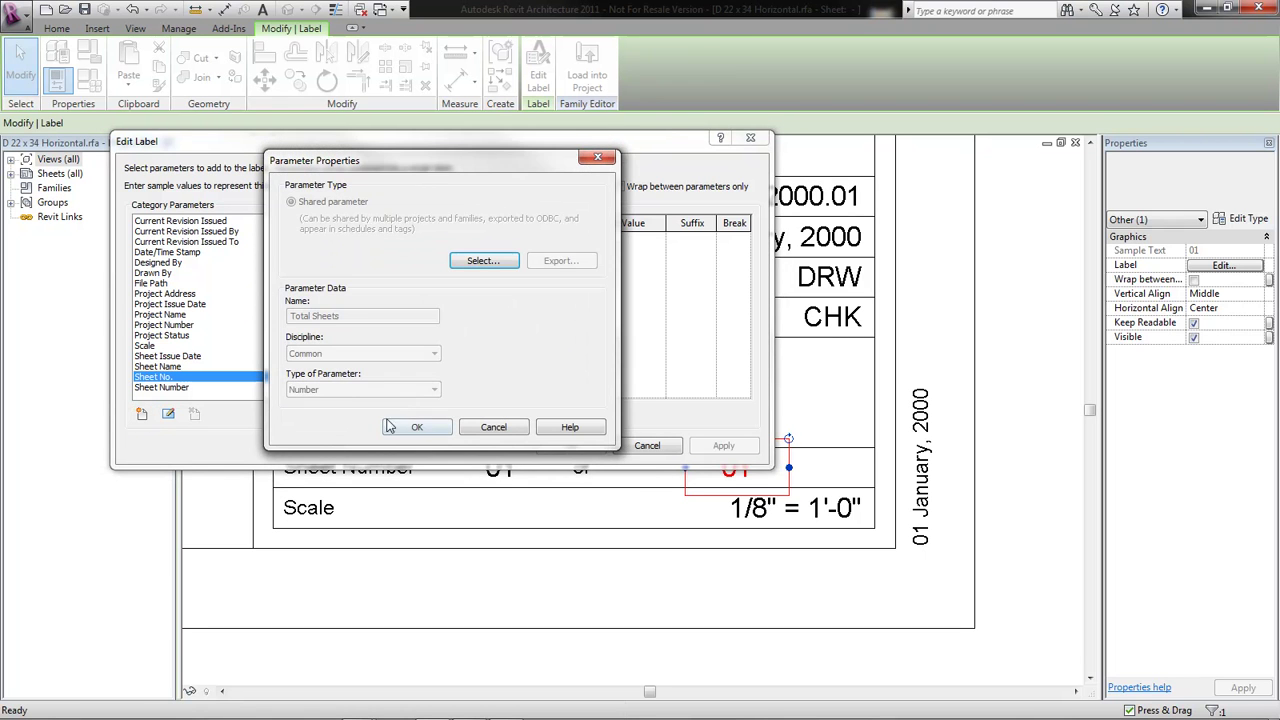
click(416, 425)
click(338, 244)
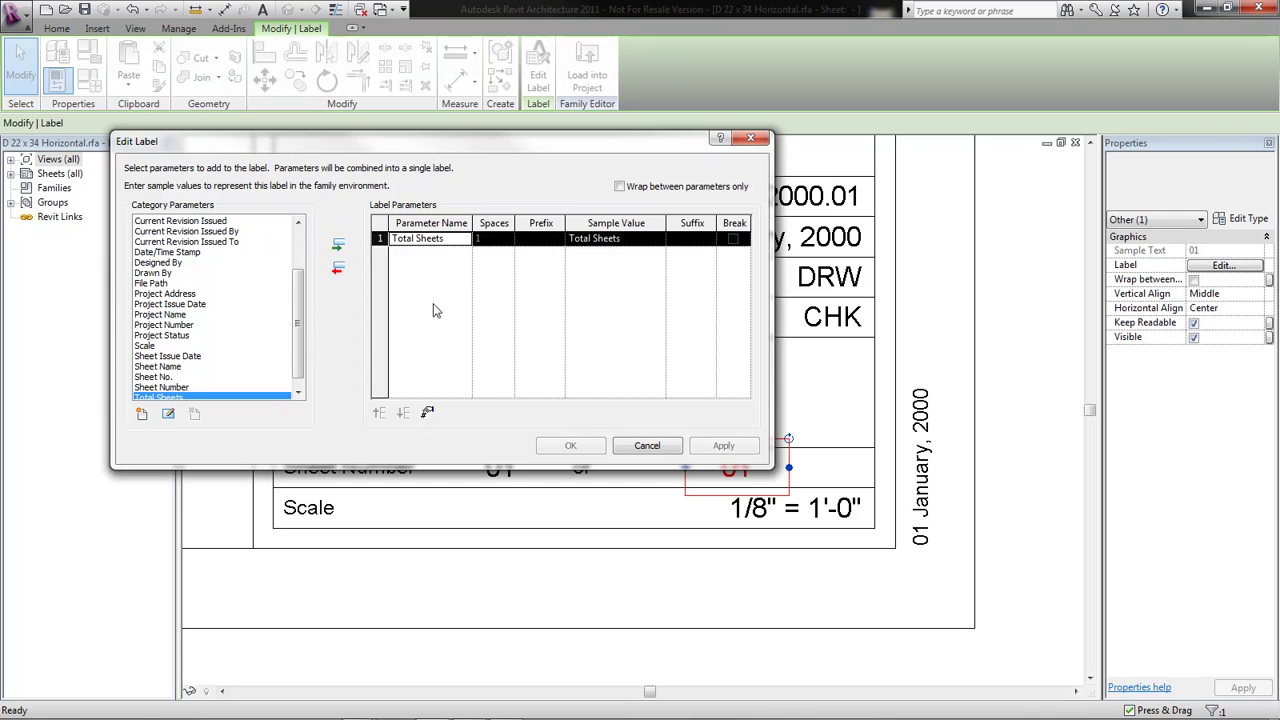
click(570, 445)
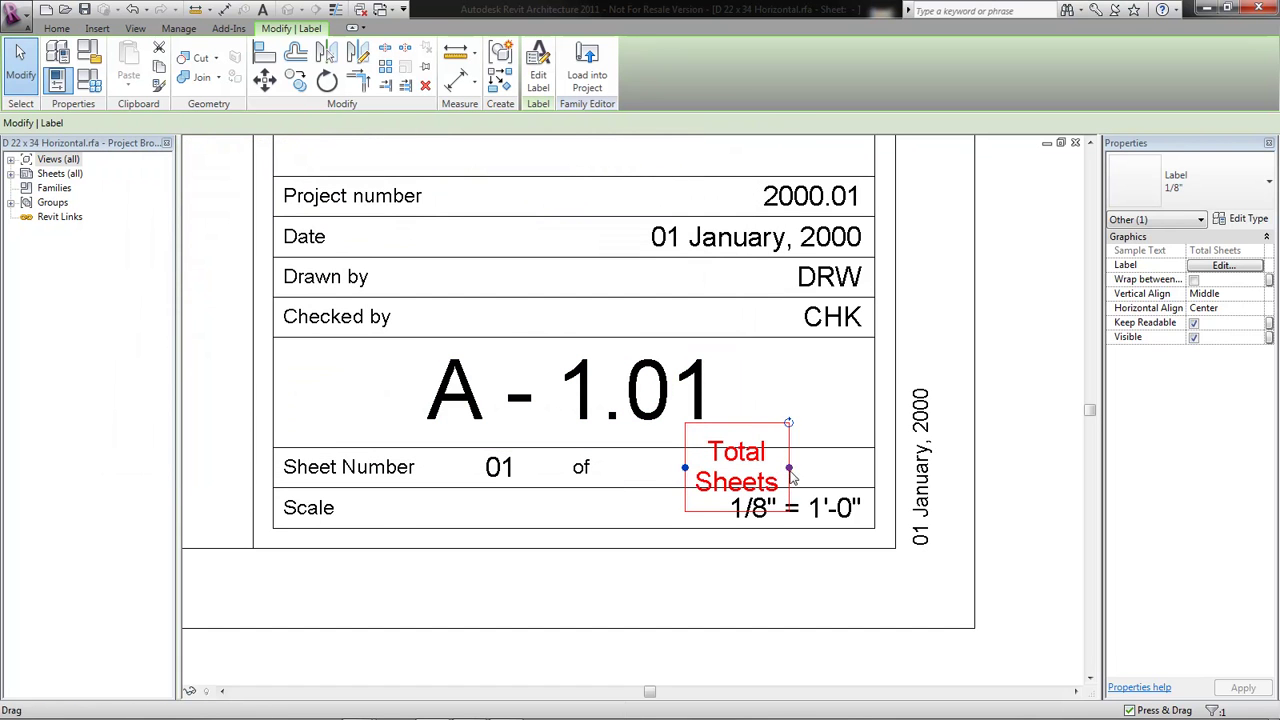
Widen the Total Sheets label's box on both sides and set its sample value to 100
click(763, 455)
click(538, 75)
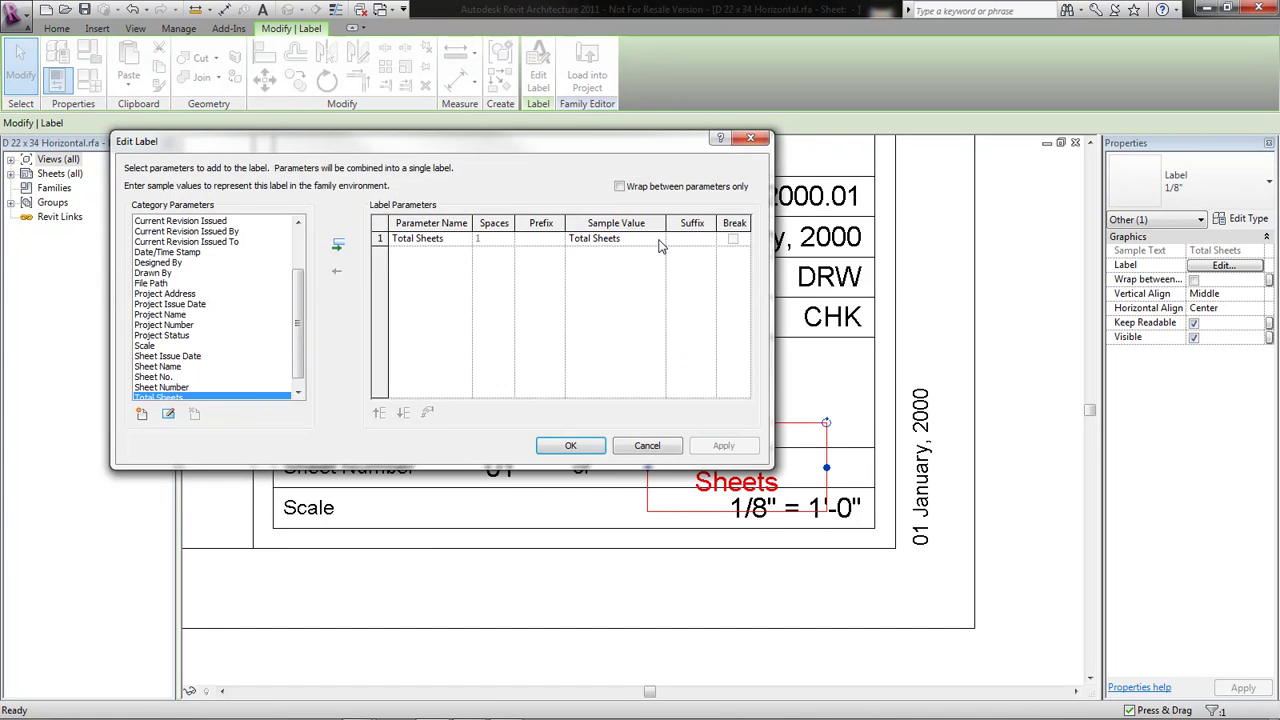
click(643, 240)
drag(643, 240, 512, 247)
text(100)
click(570, 445)
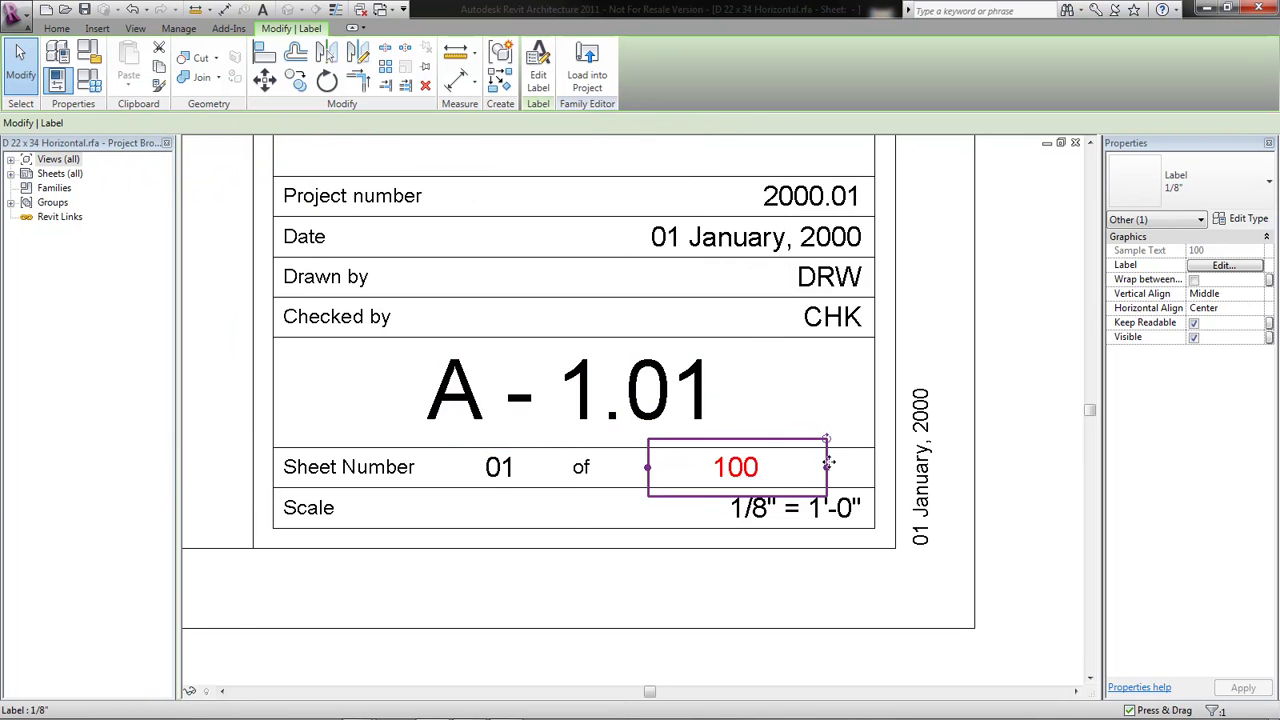
click(770, 400)
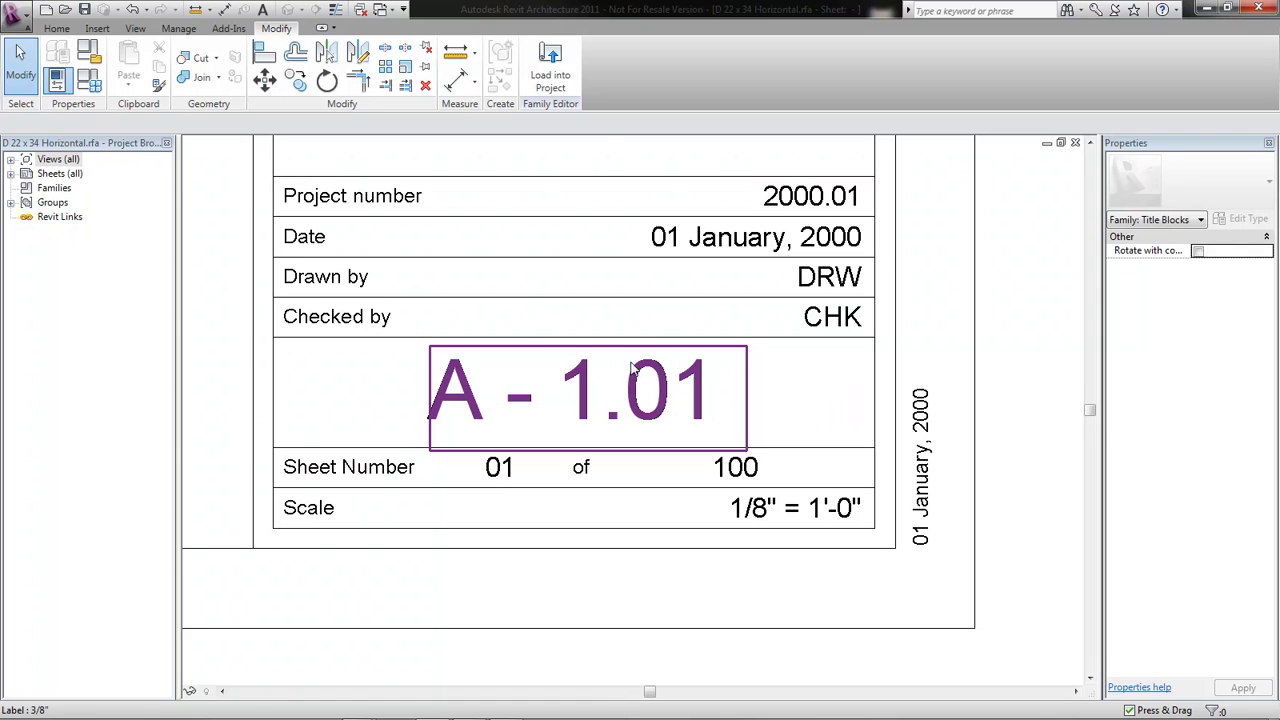
Load the title block family into the project, overwriting the existing version and its parameter values, and inspect the Sheet Number row on sheet A101
scroll(782, 381, down, 2)
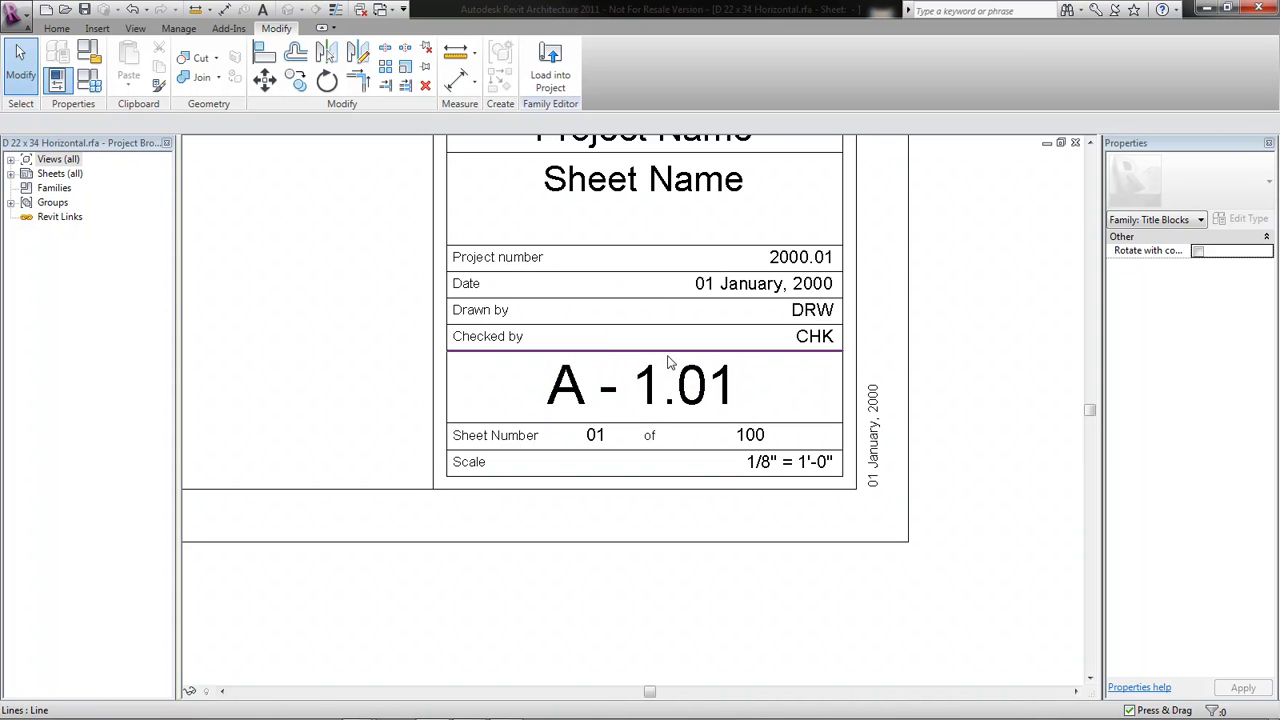
click(551, 90)
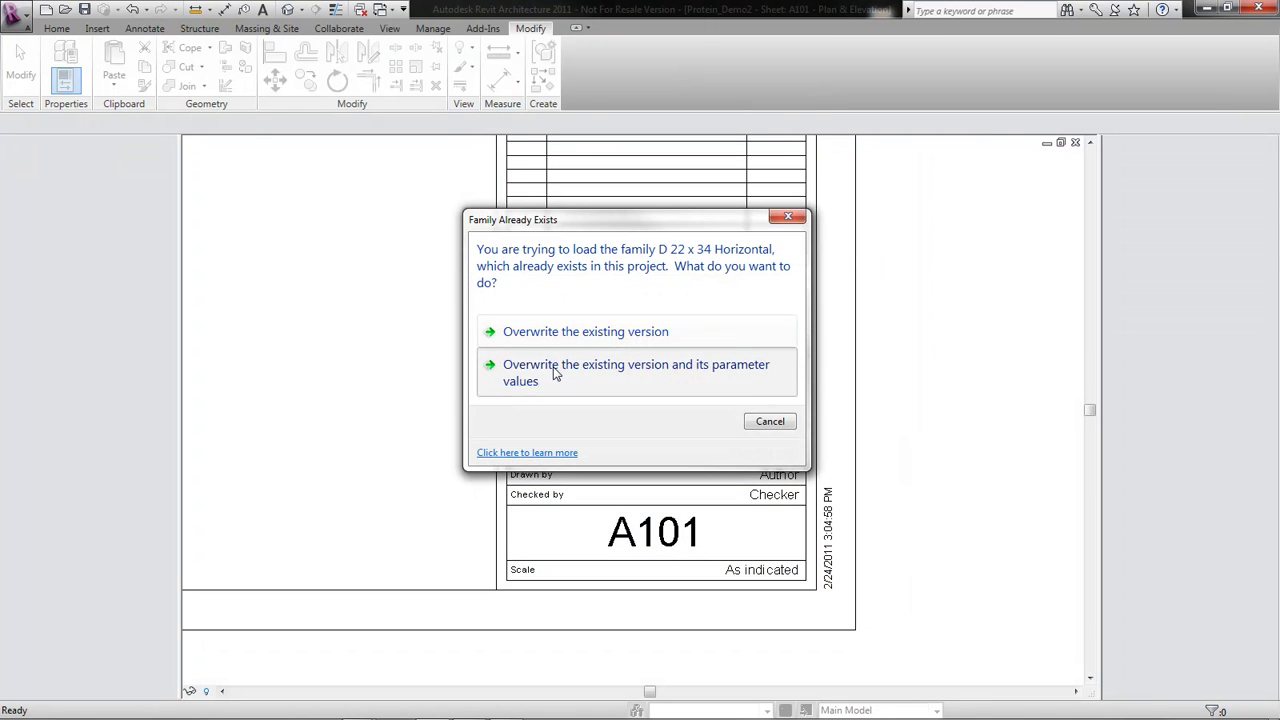
click(555, 372)
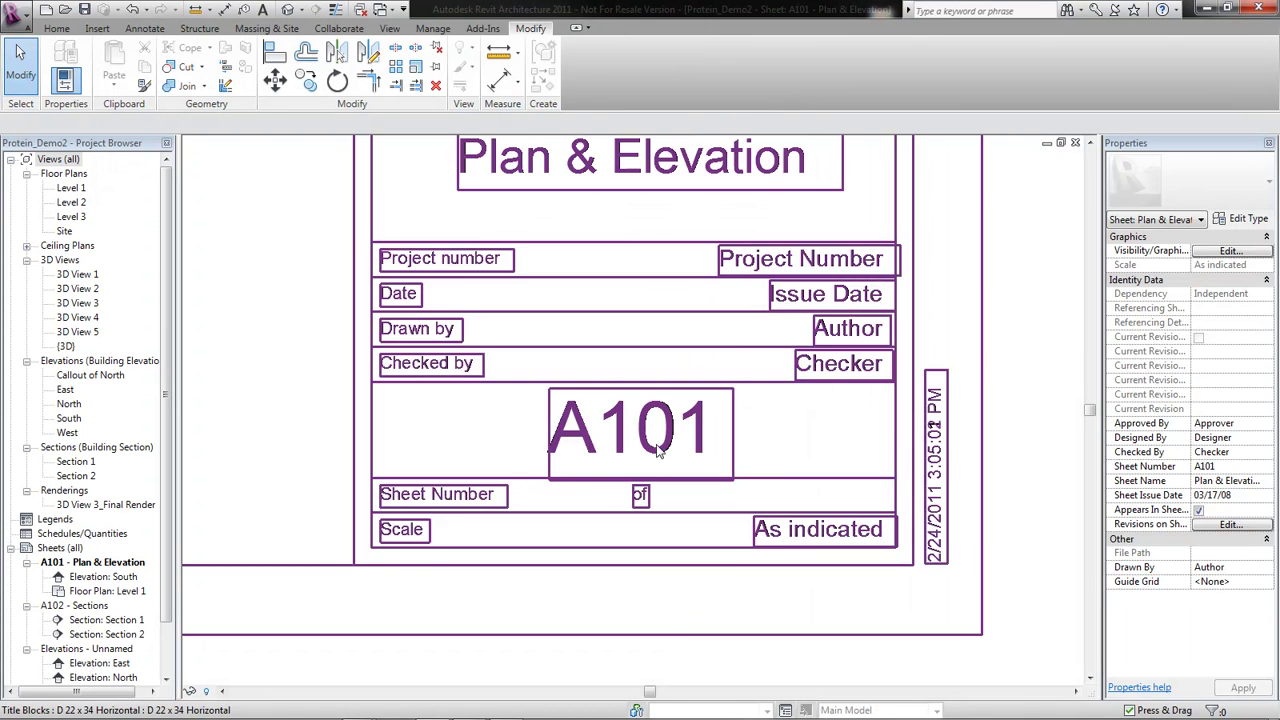
click(660, 496)
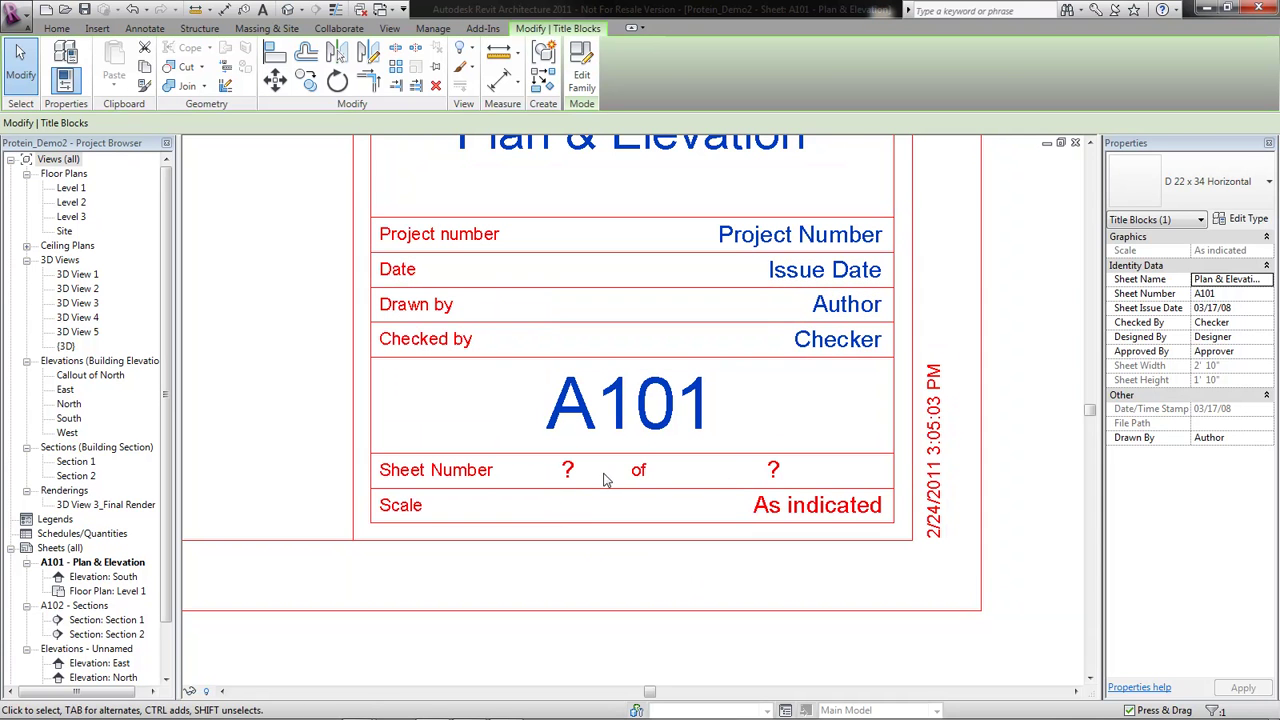
click(777, 421)
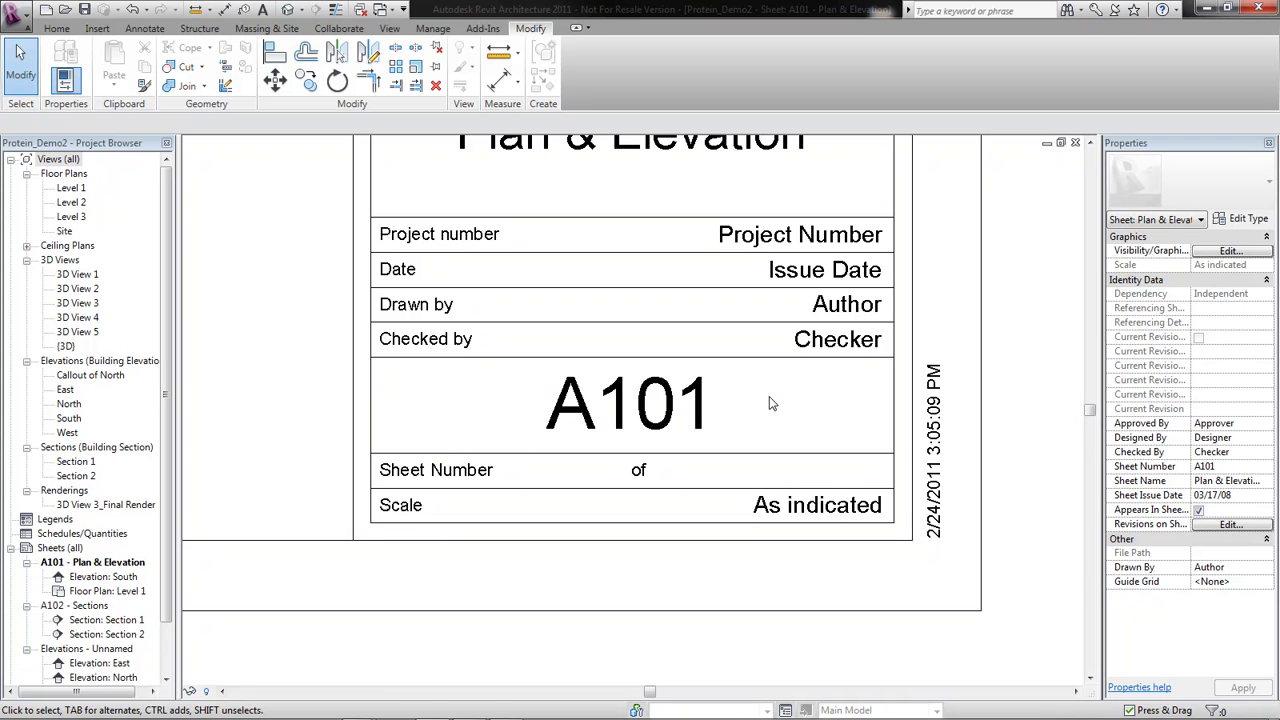
Add the Sheet No. shared parameter to the project as an instance parameter for the Sheets category
click(441, 31)
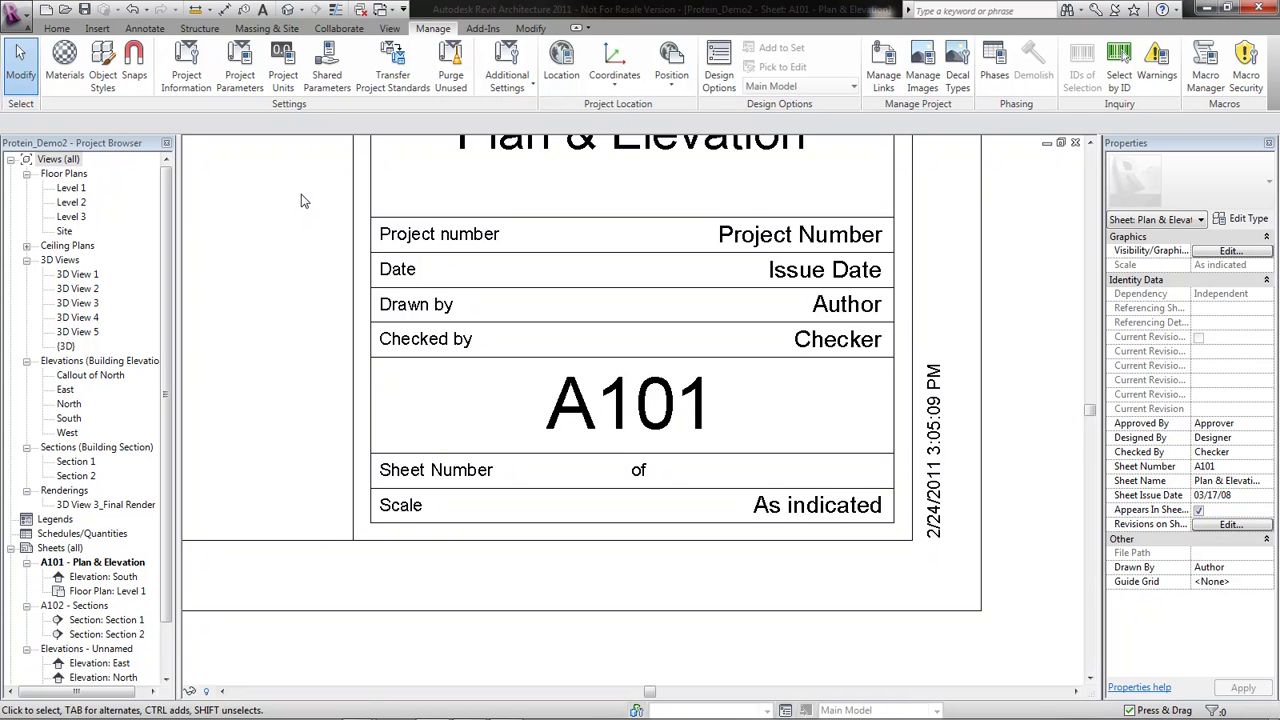
click(240, 68)
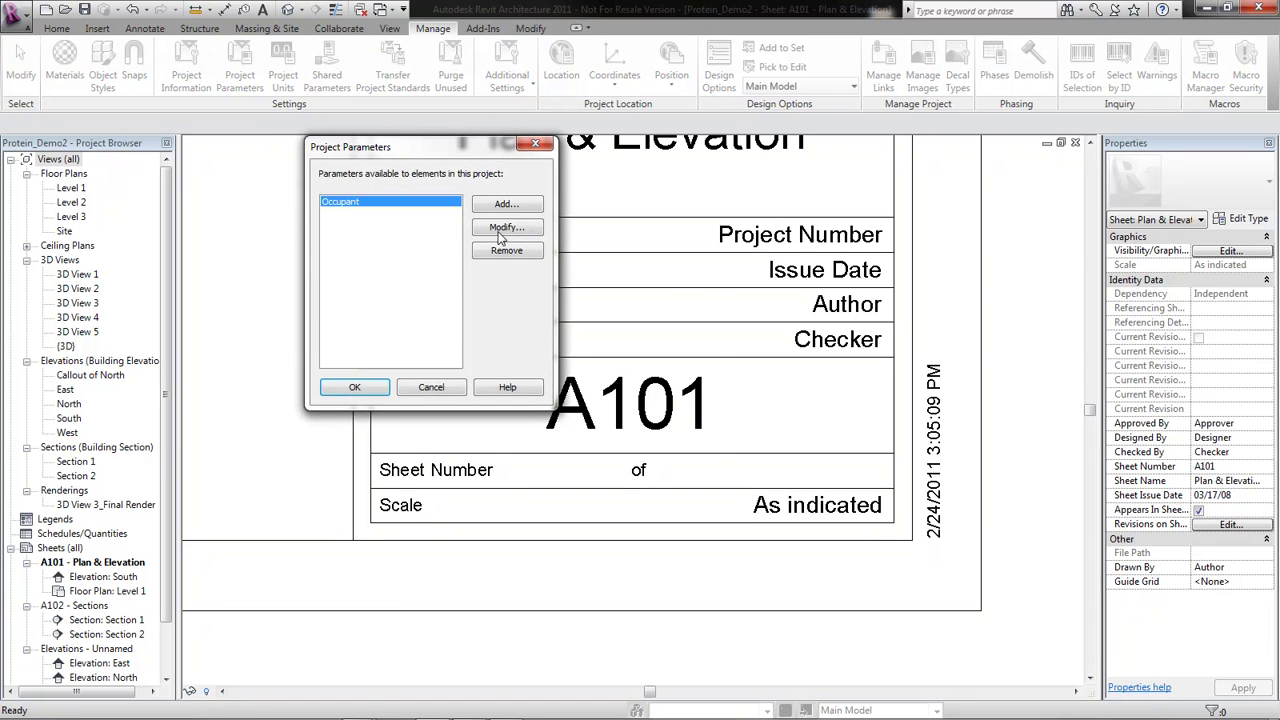
click(506, 204)
click(205, 182)
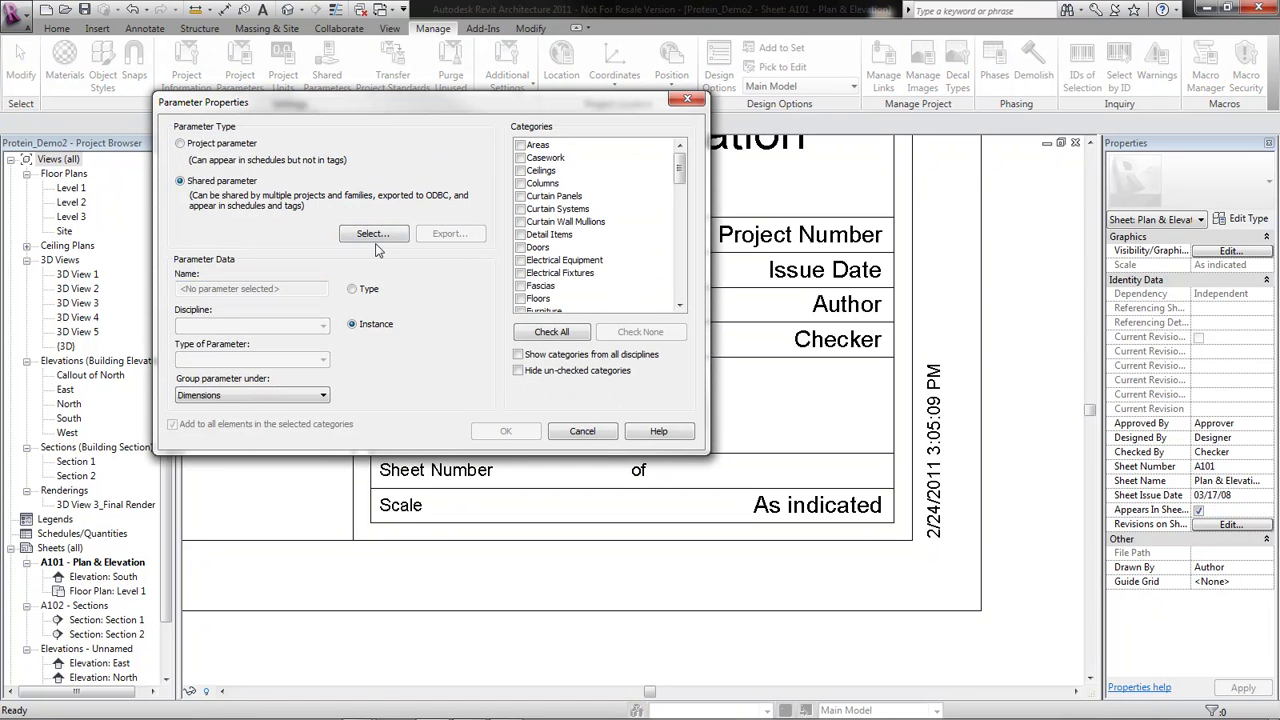
click(372, 233)
click(310, 227)
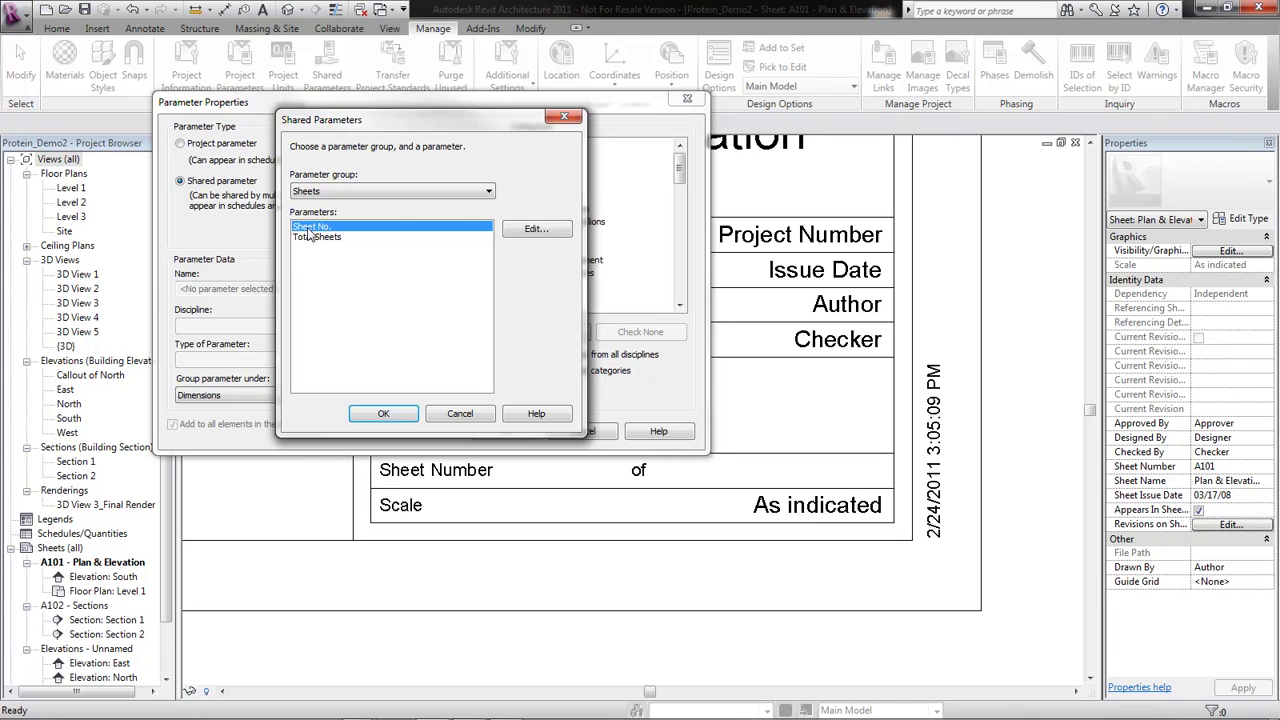
click(383, 416)
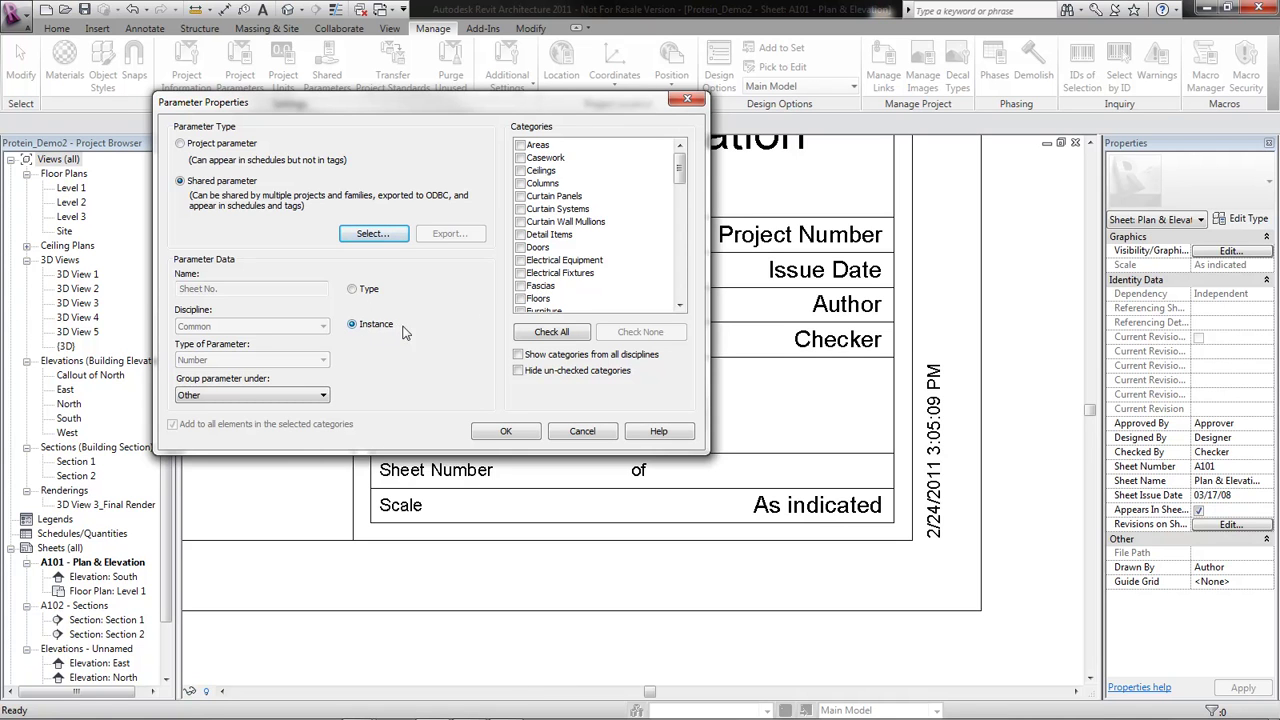
drag(673, 174, 681, 265)
click(519, 209)
click(513, 431)
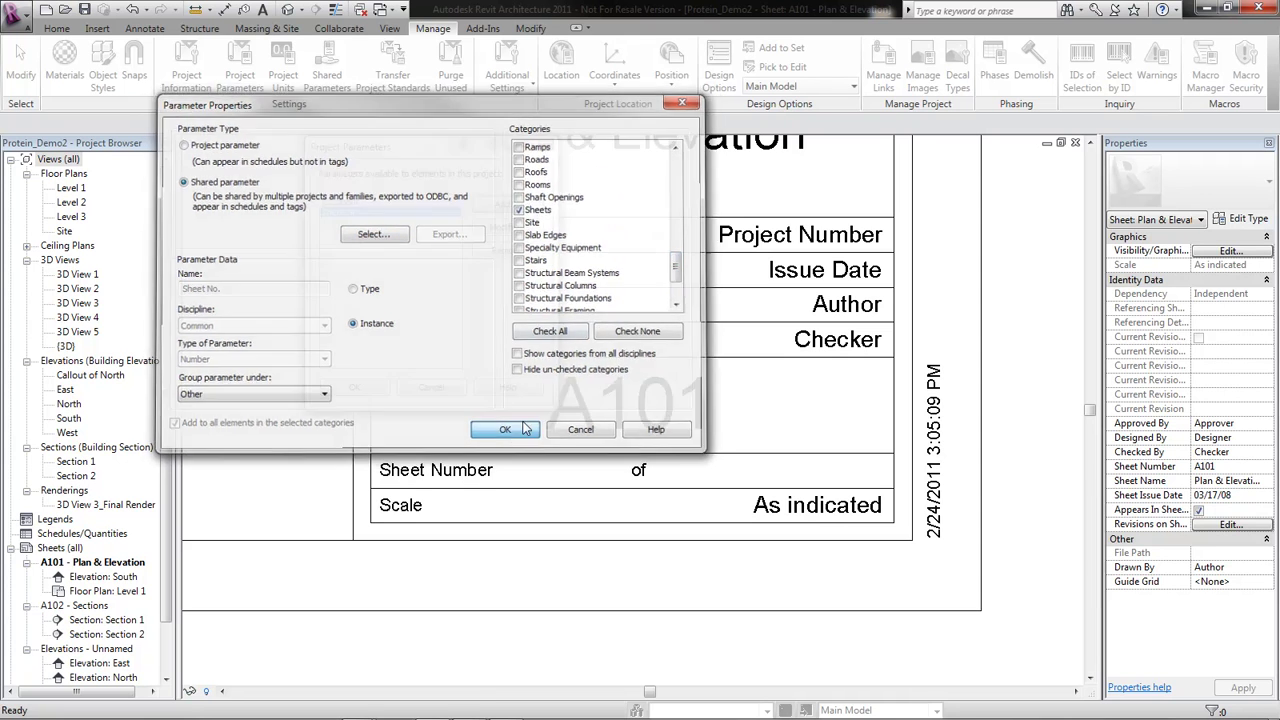
click(358, 388)
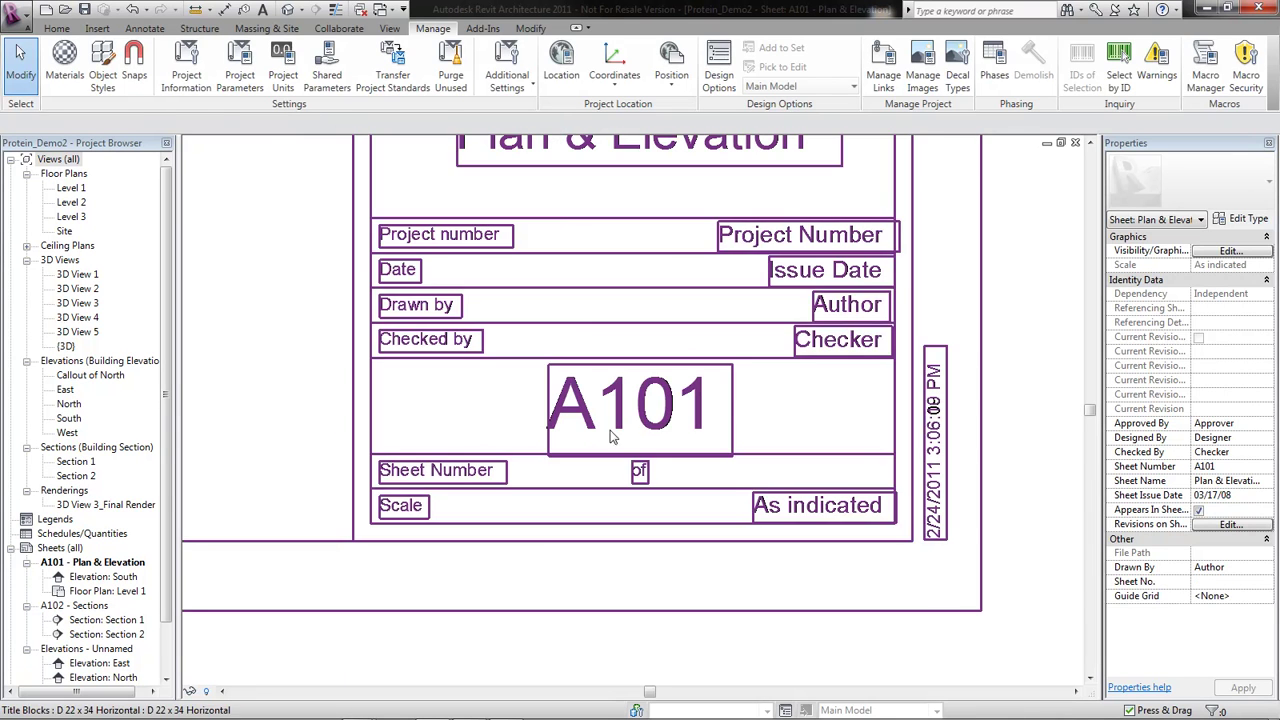
Enter 1 as the Sheet No. value in sheet A101's title block
click(594, 444)
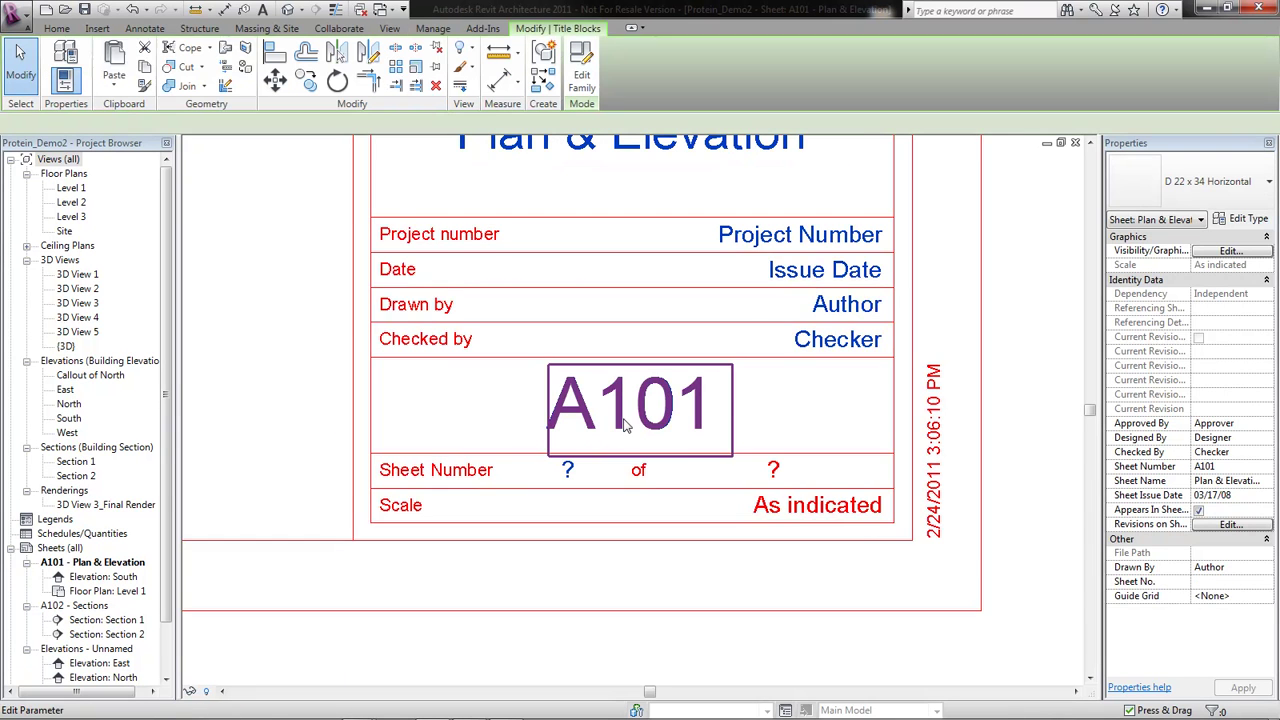
click(569, 472)
text(1)
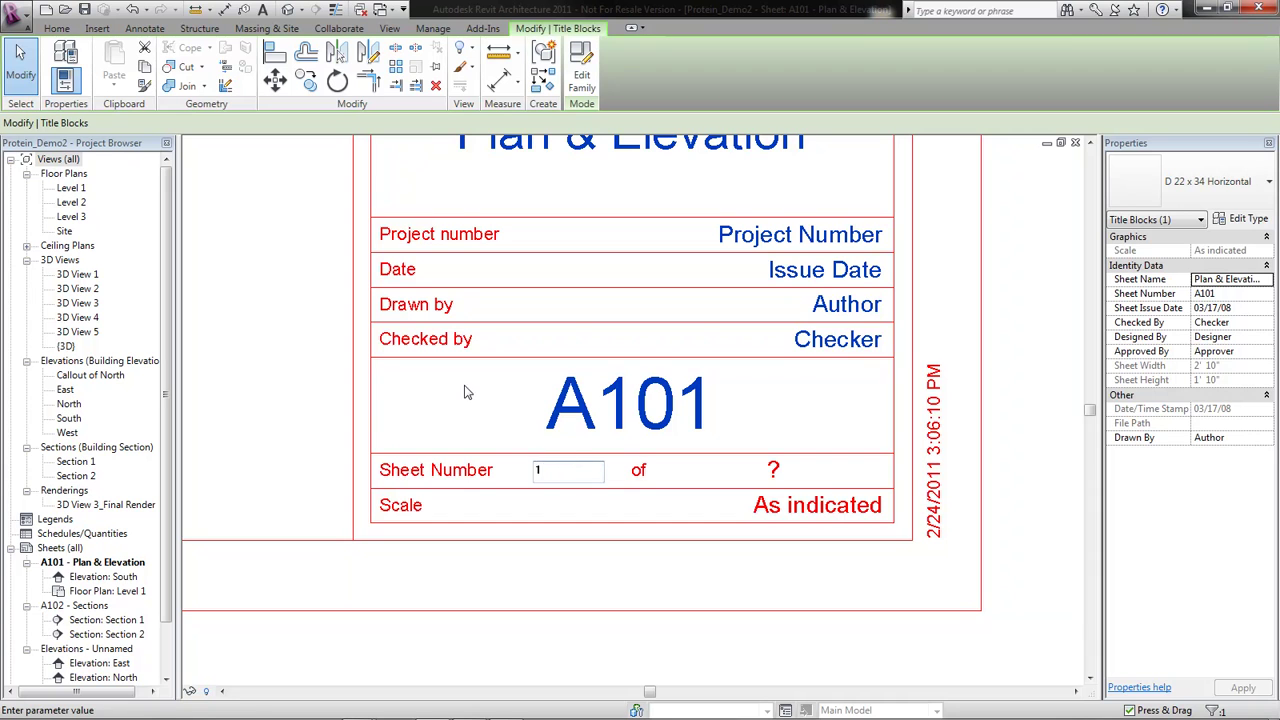
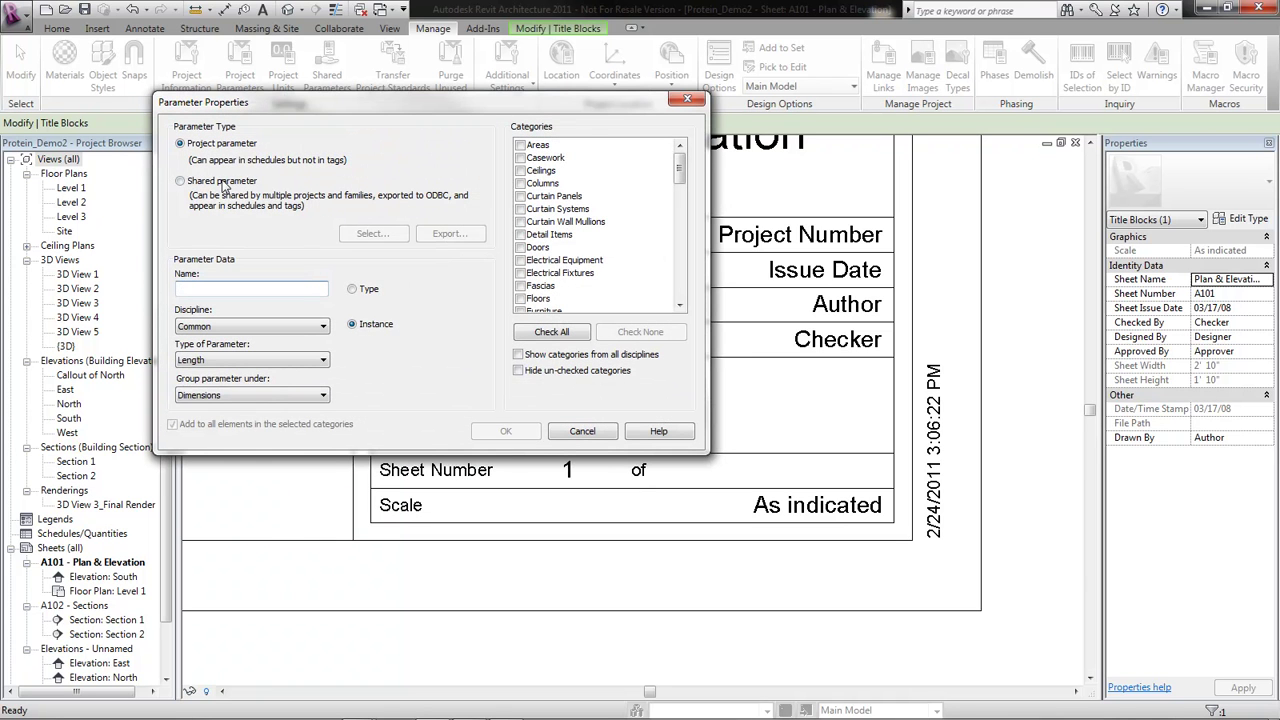
Base another new project parameter on the Total Sheets shared parameter from the Sheets group
click(228, 183)
click(372, 233)
click(327, 237)
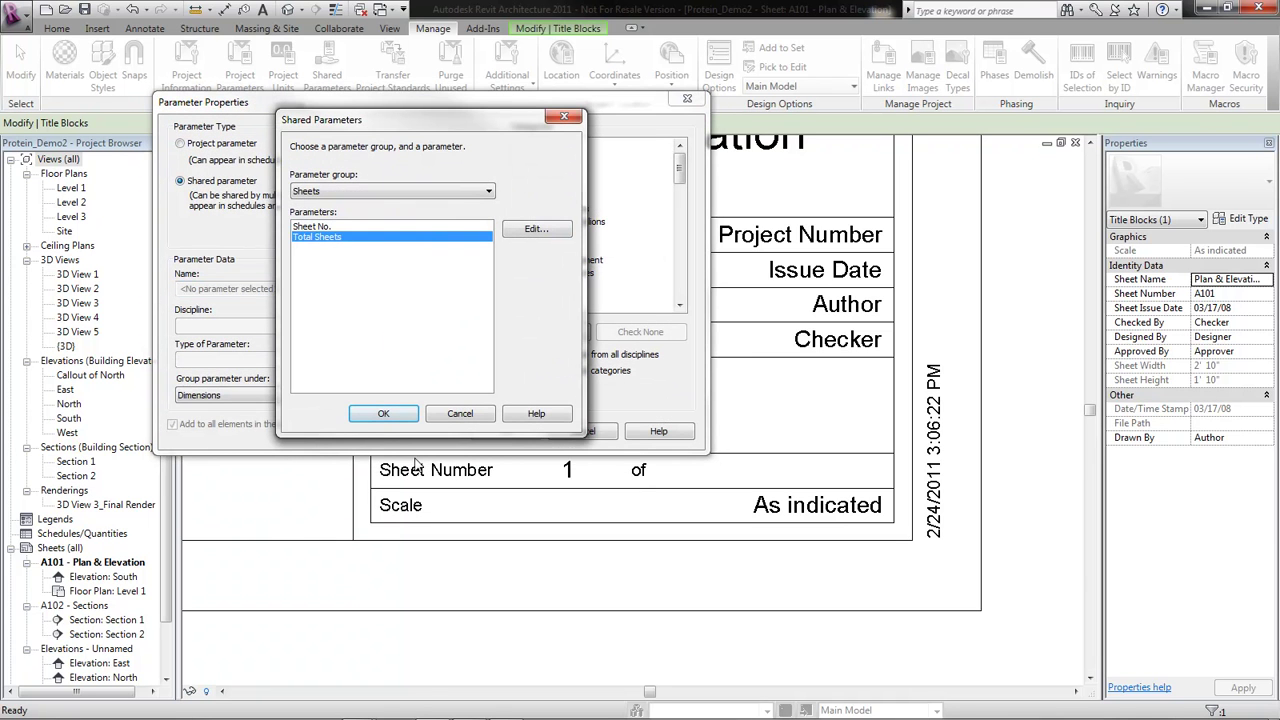
click(383, 413)
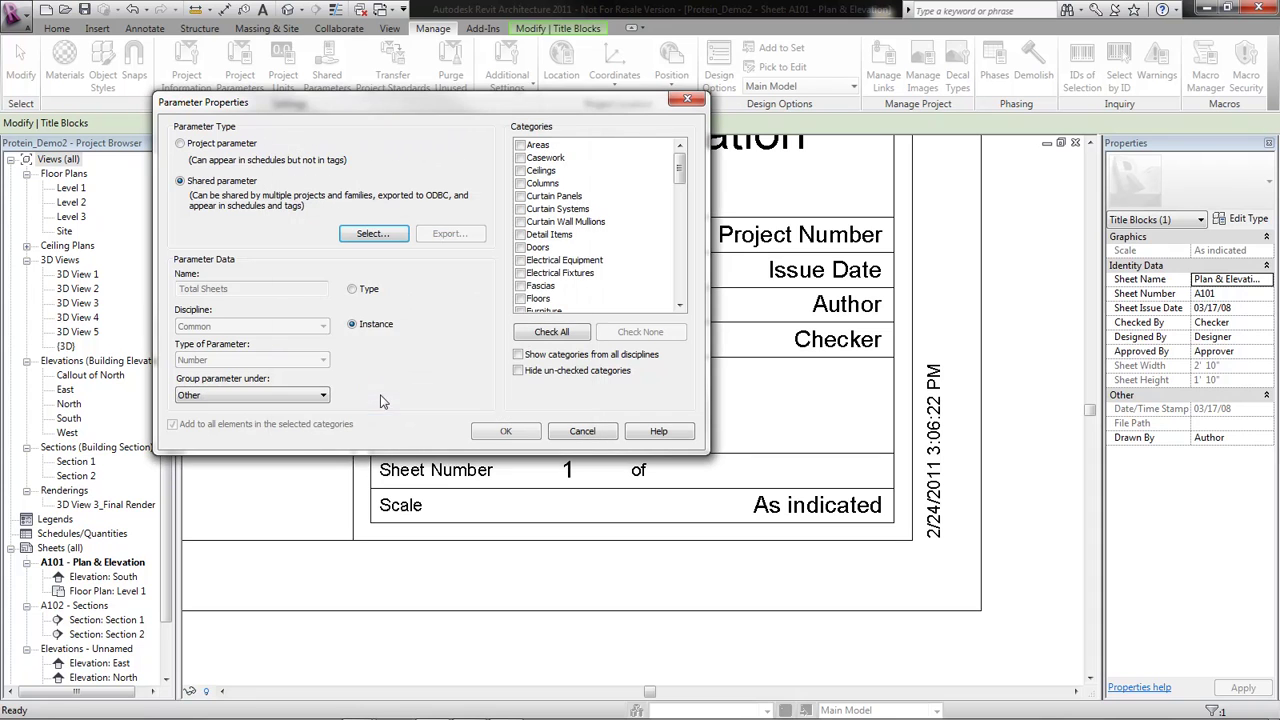
click(358, 294)
drag(678, 180, 680, 268)
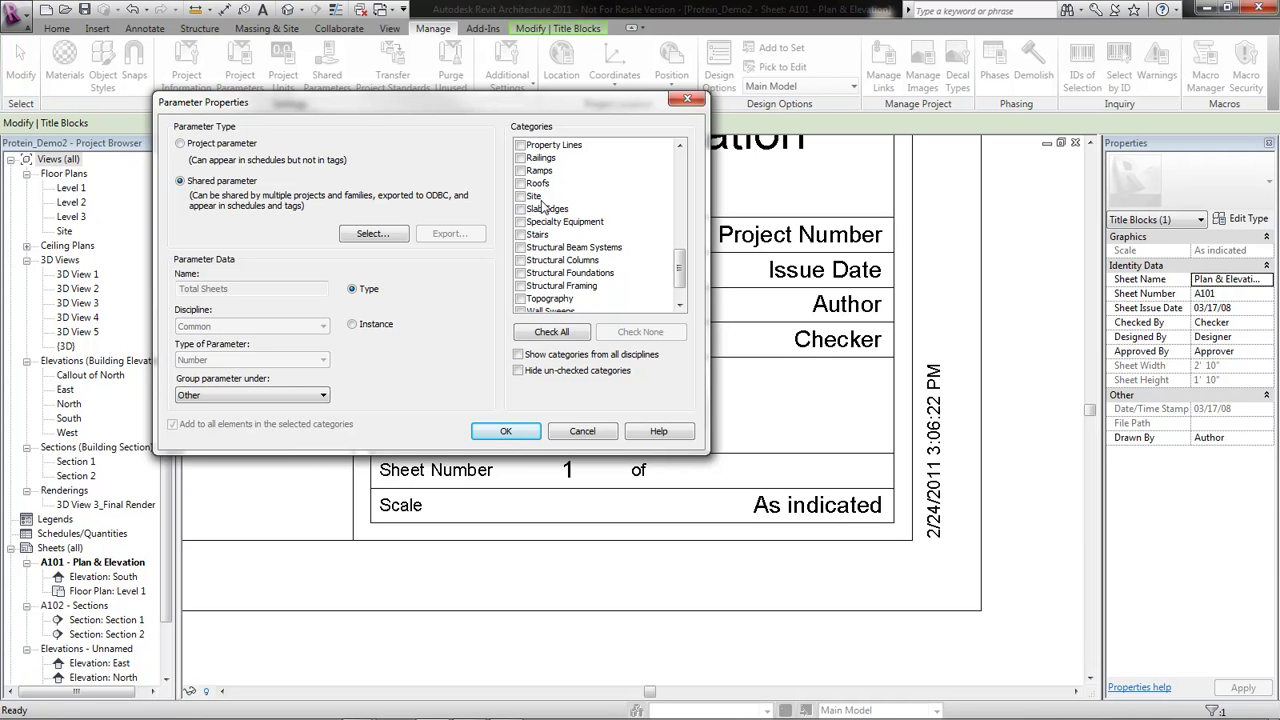
click(360, 324)
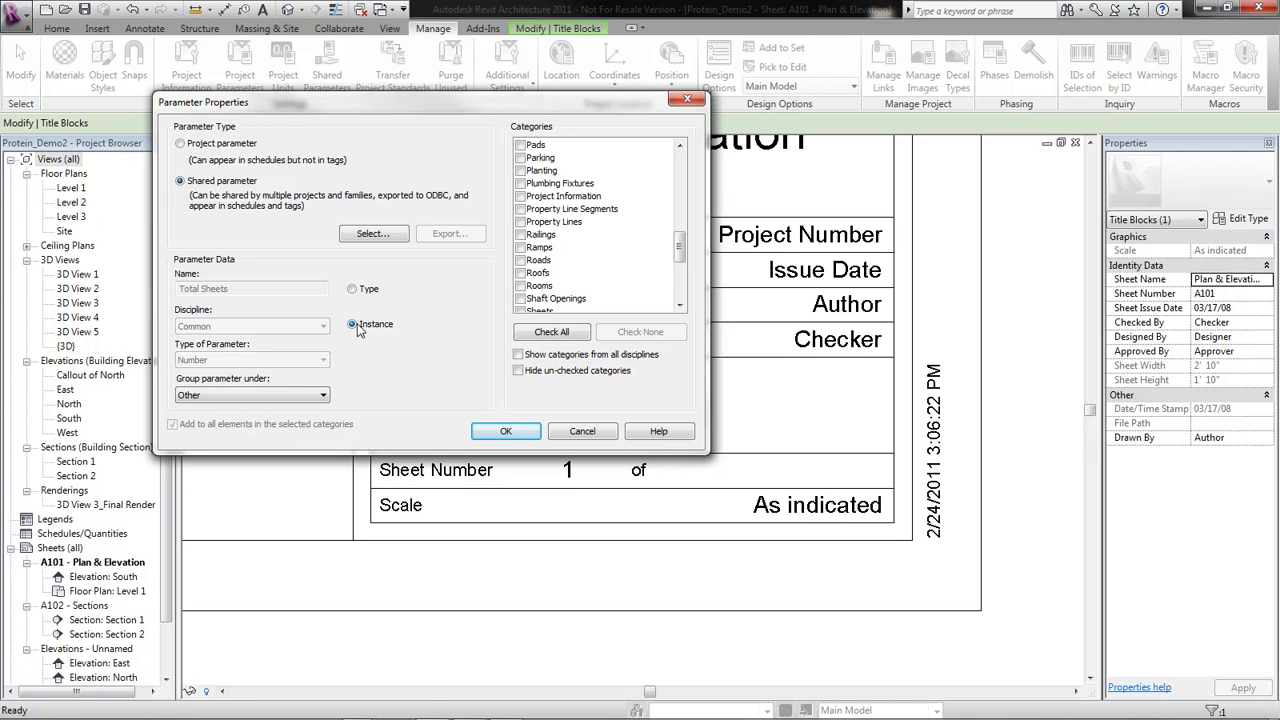
Assign Total Sheets as an instance parameter to the Project Information category and add it to the project
drag(680, 247, 680, 240)
click(520, 209)
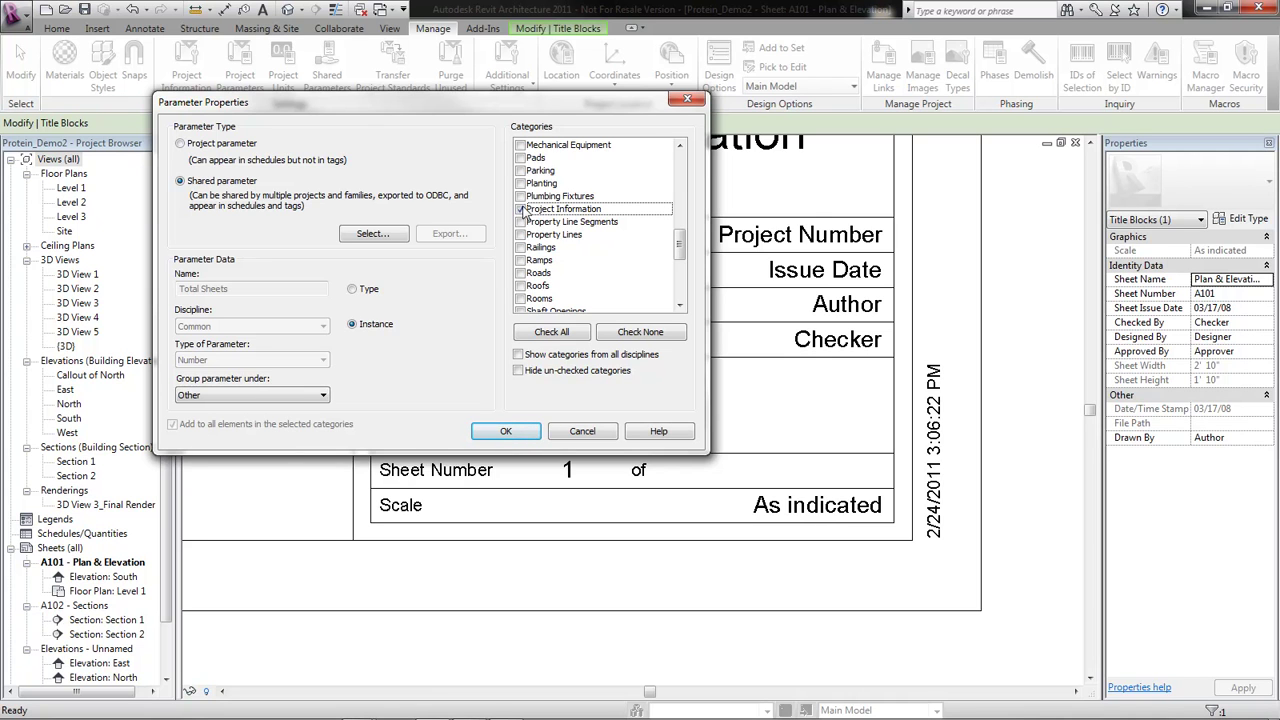
click(352, 323)
click(509, 430)
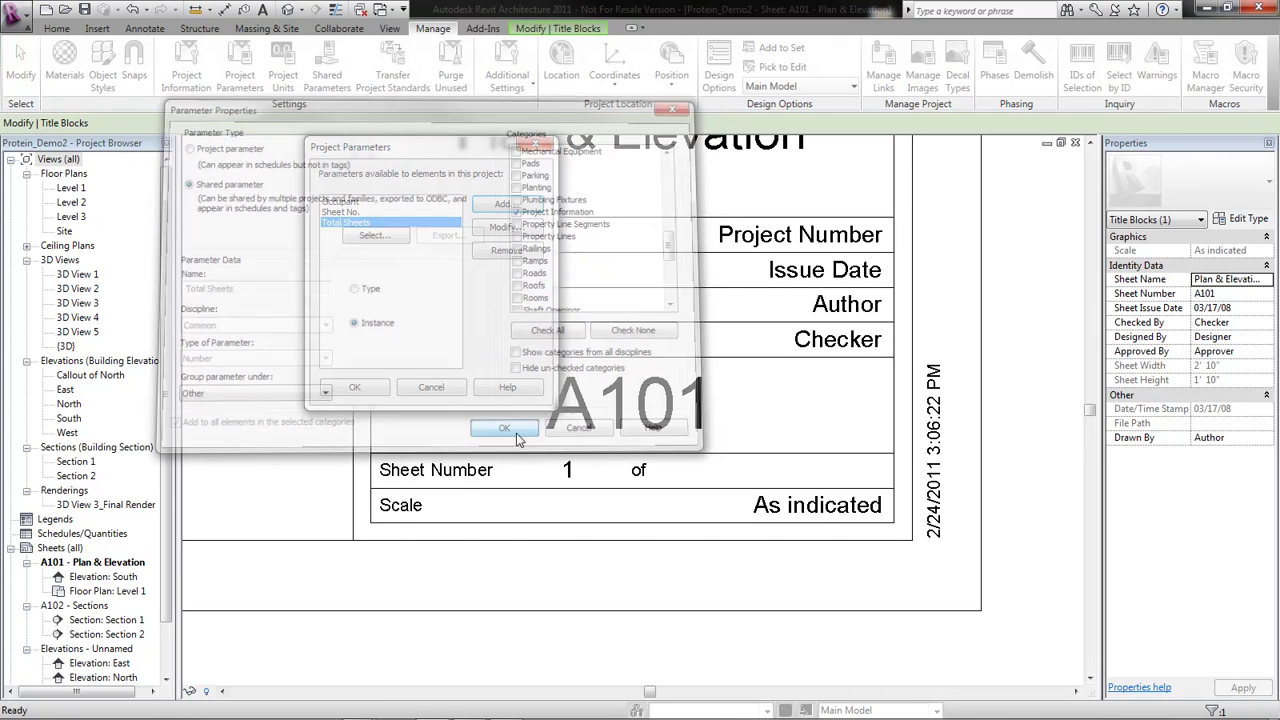
click(405, 380)
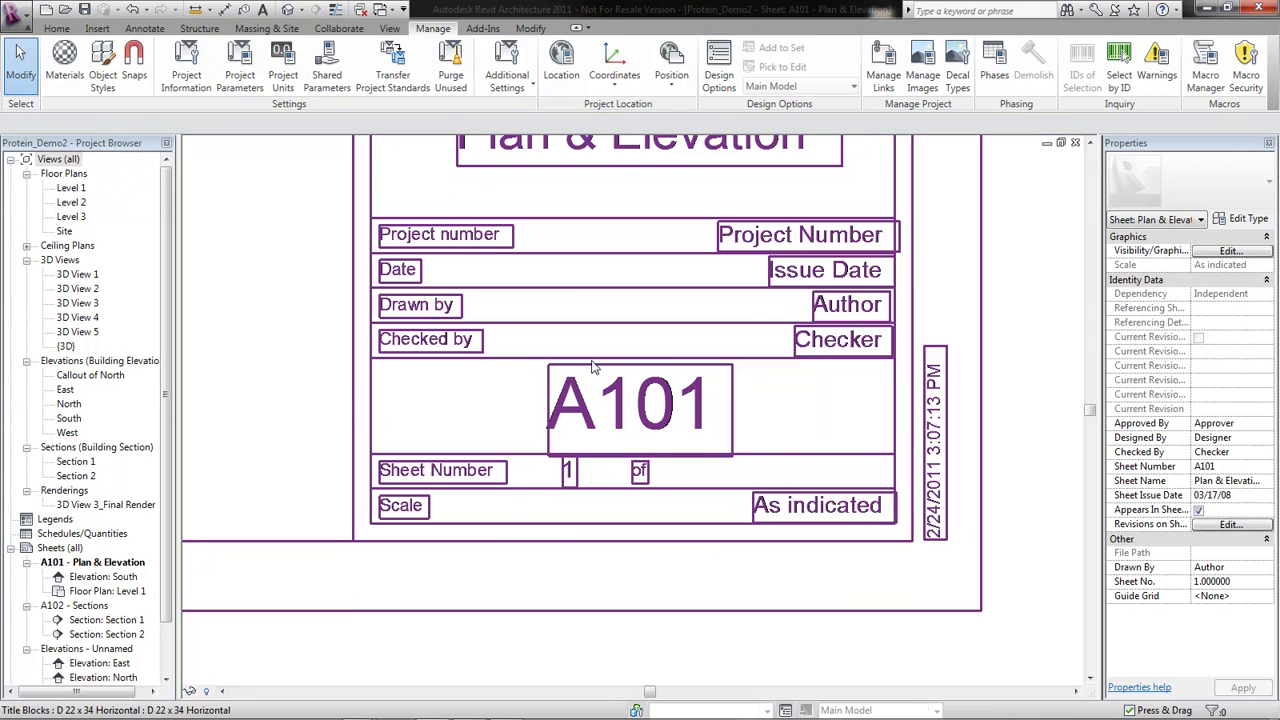
Enter 100 as the total number of sheets in sheet A101's title block
click(586, 371)
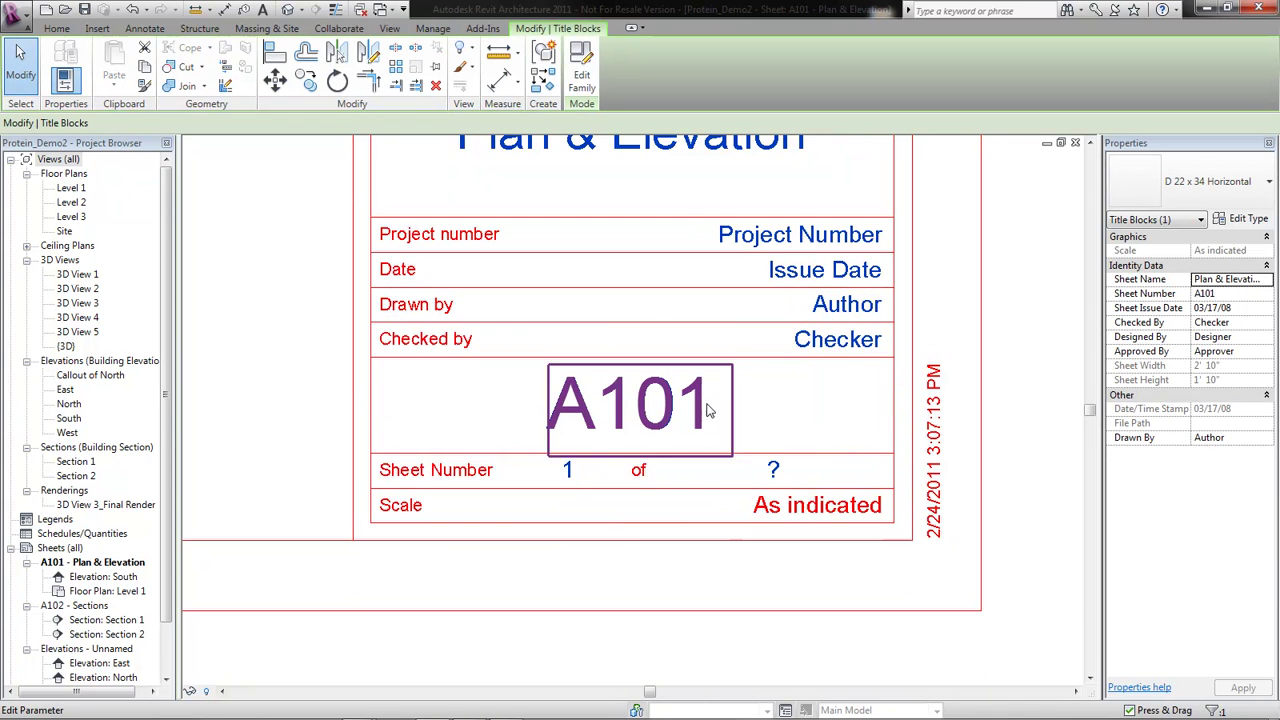
click(775, 469)
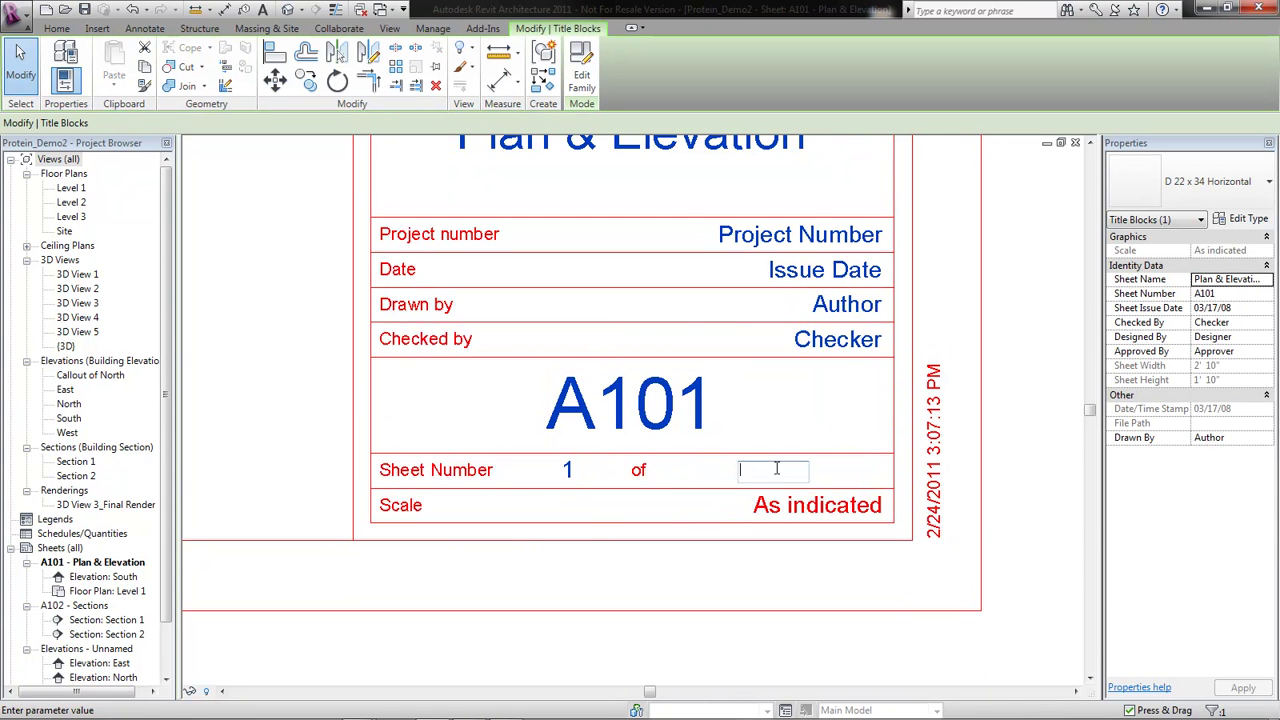
text(100)
click(793, 409)
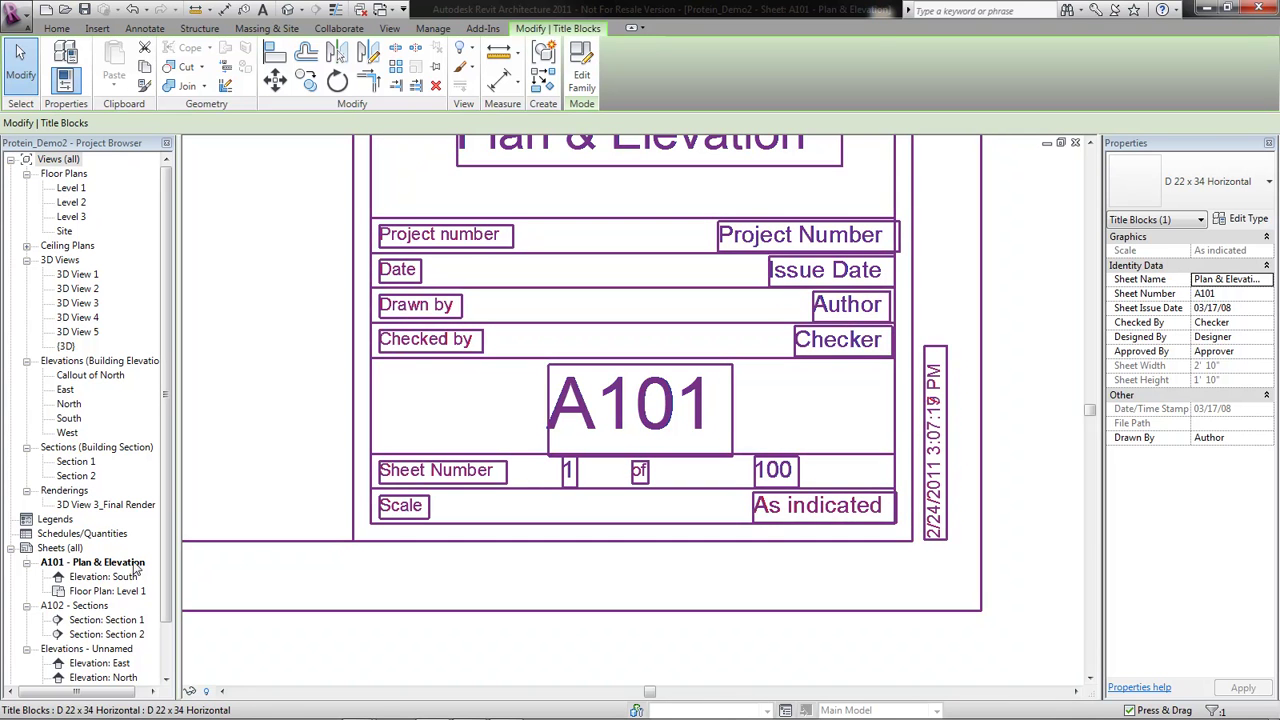
Open sheet A102 and enter 2 as the Sheet No. value in its title block
double_click(72, 606)
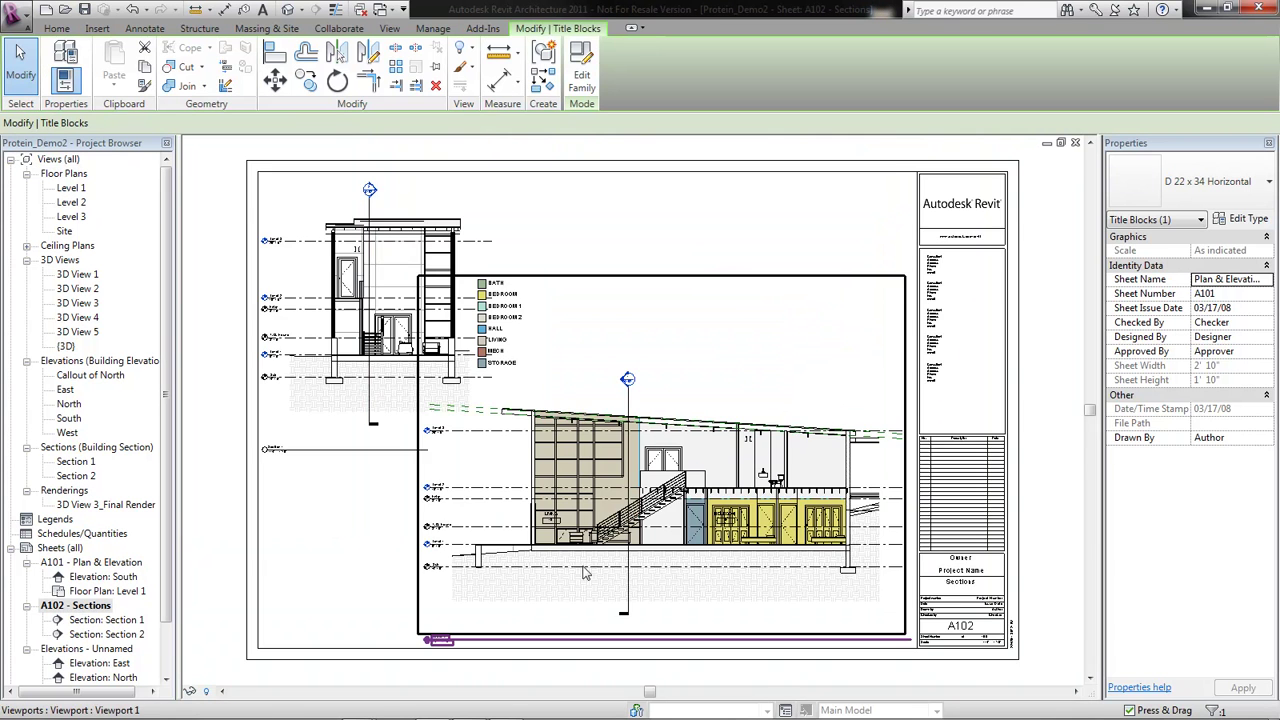
scroll(795, 591, up, 8)
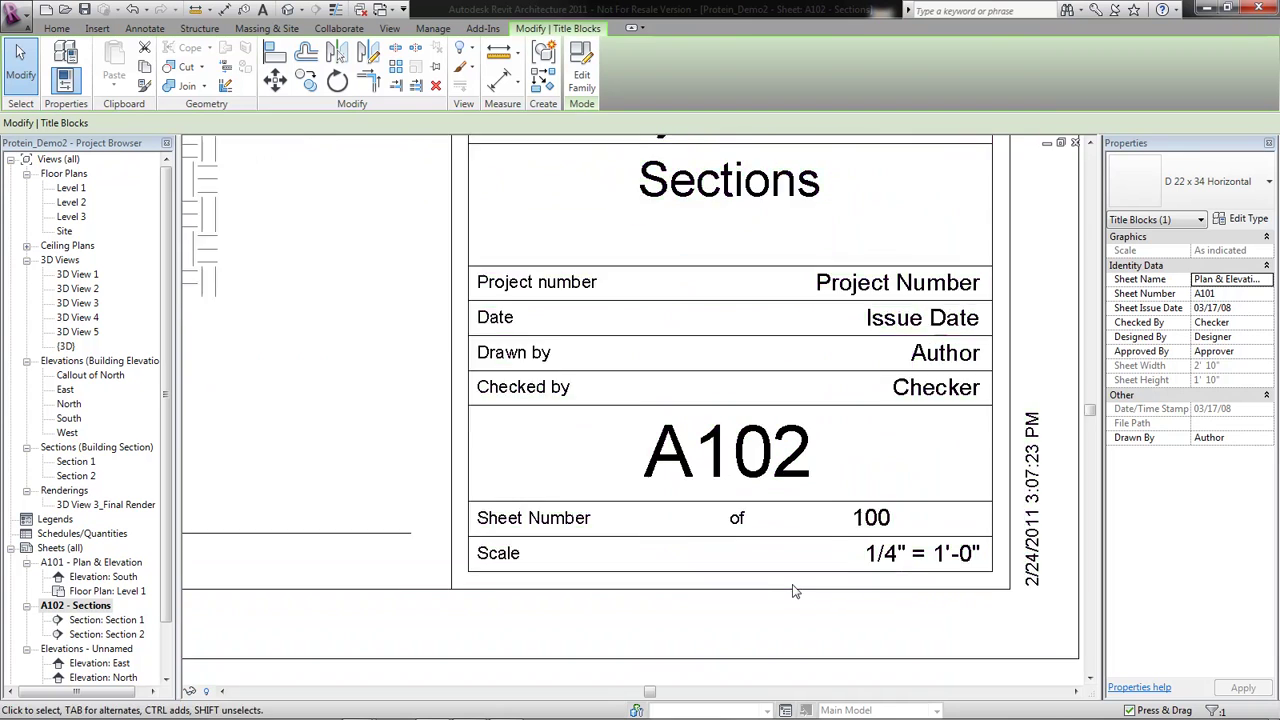
scroll(795, 591, up, 2)
click(651, 495)
click(651, 495)
text(2)
key(Return)
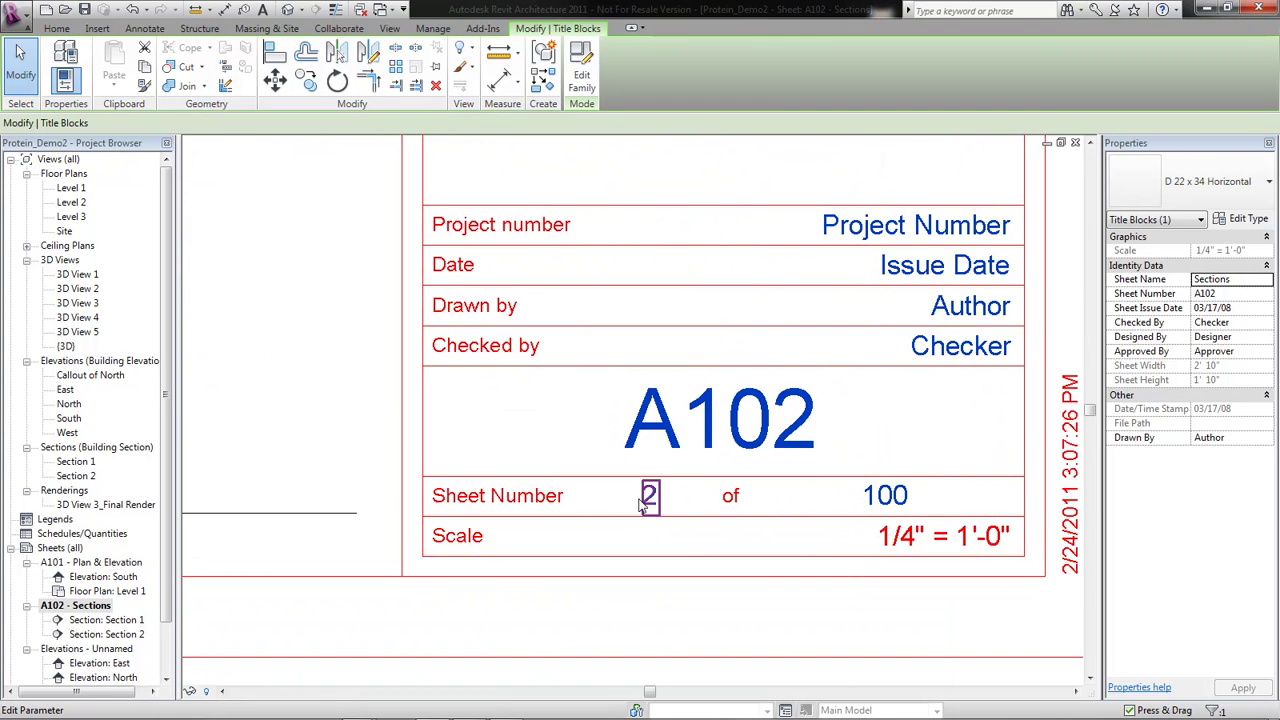
Set the total number of sheets to 99 in sheet A102's title block
click(882, 498)
text(99)
key(Return)
Return to sheet A101 and check the sheet number and total sheets in its title block
double_click(88, 566)
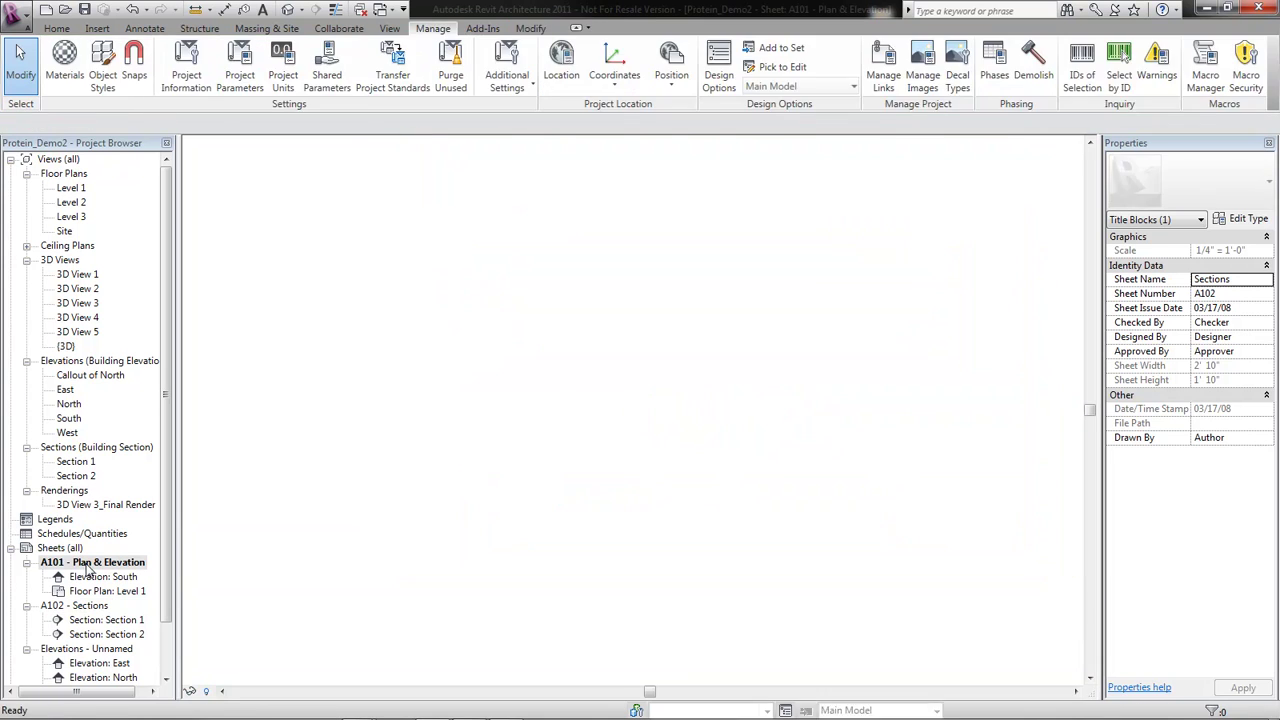
scroll(828, 523, down, 4)
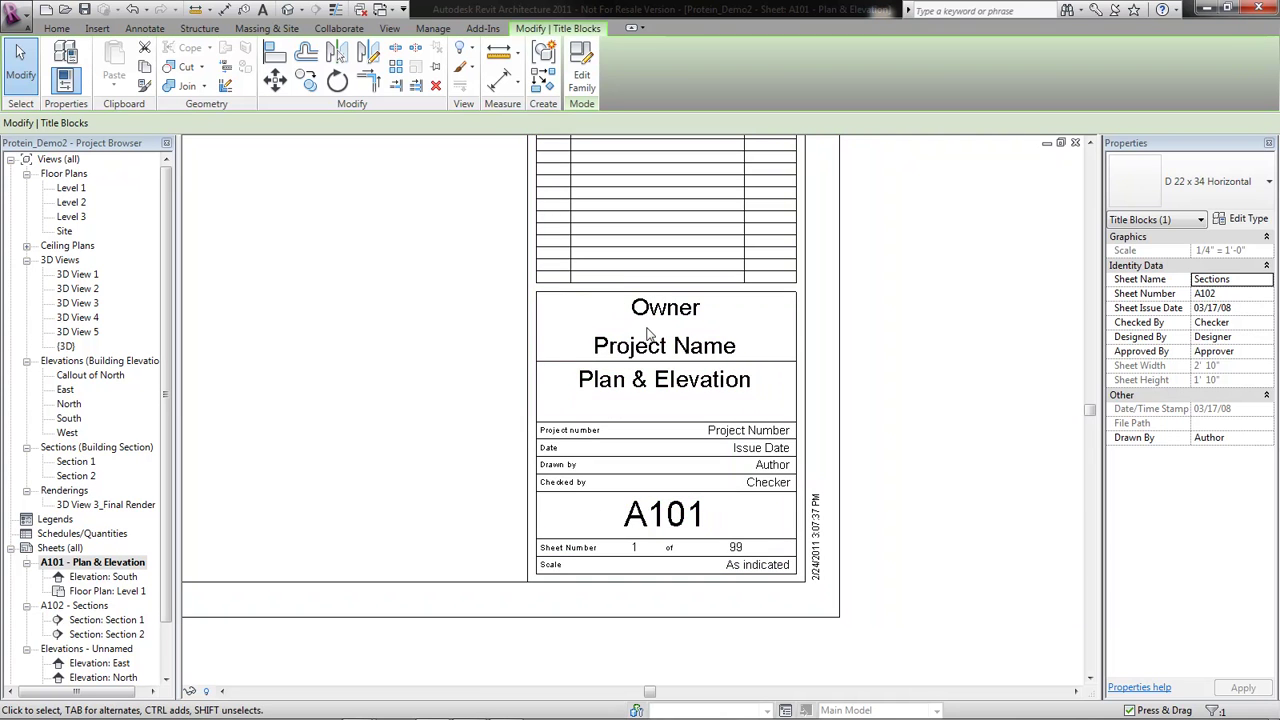
click(342, 288)
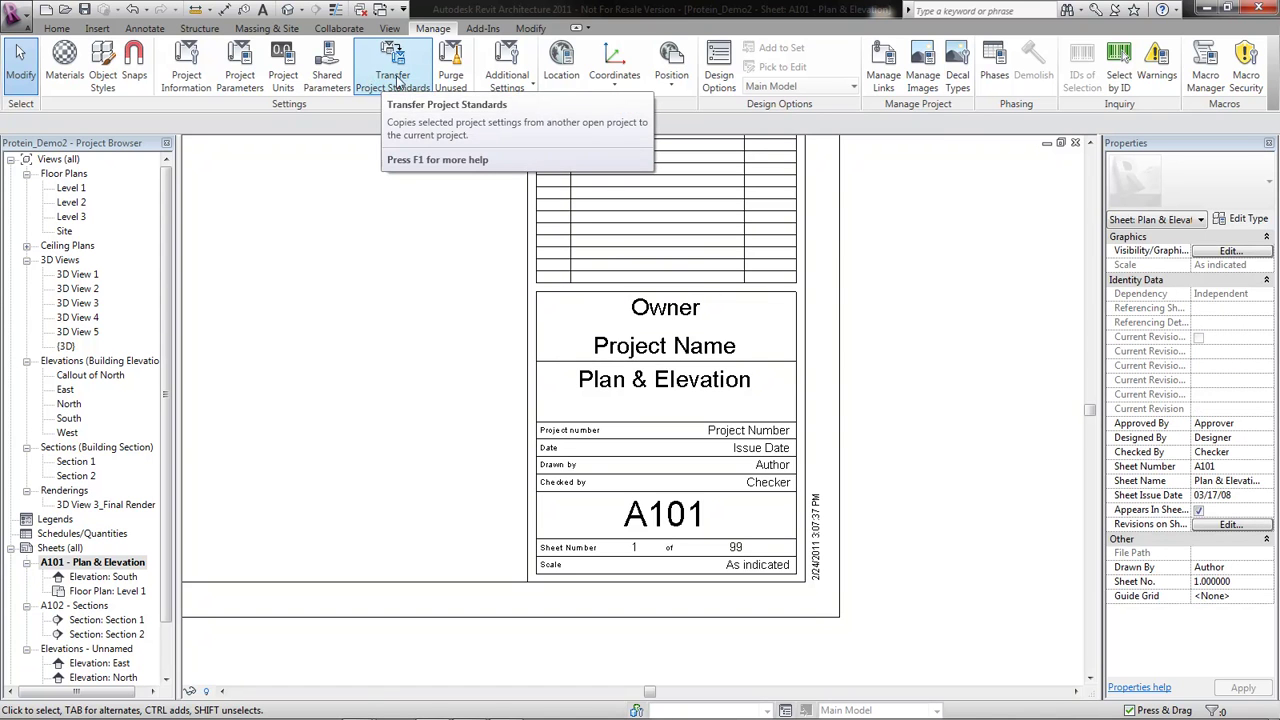
Review the issue date, client name, project name, project number and Total Sheets values in the project information
click(190, 80)
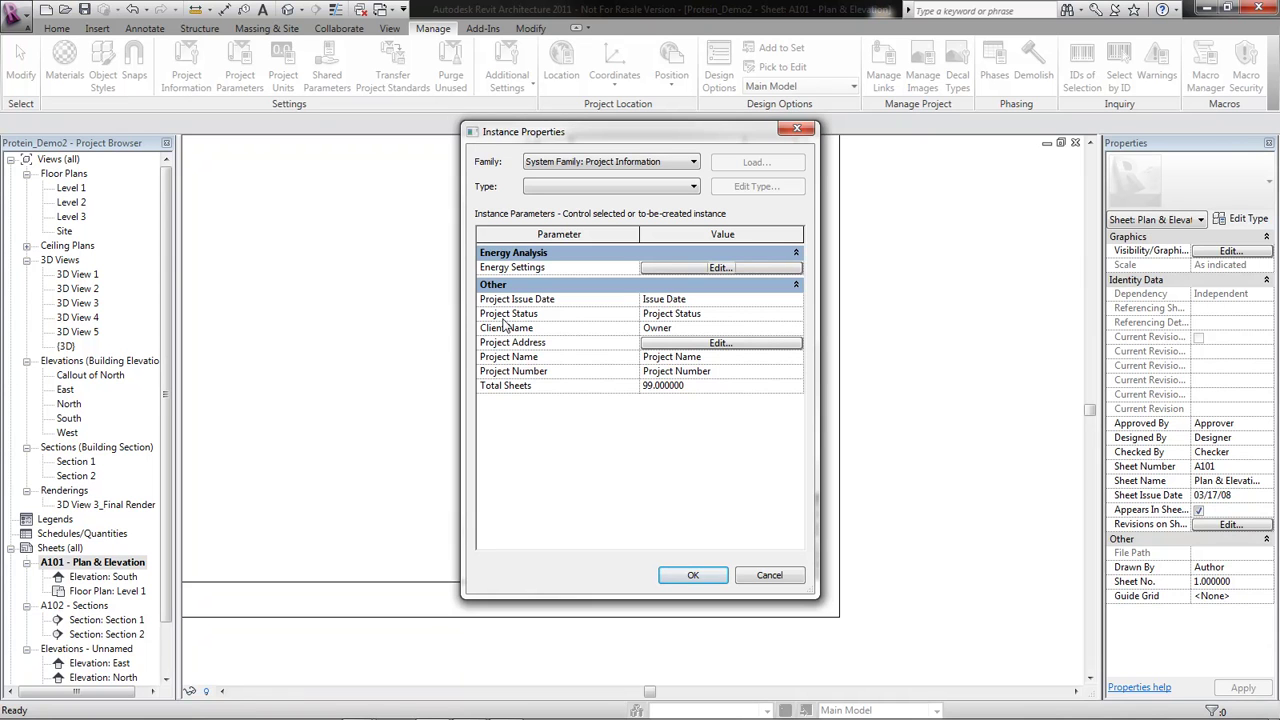
click(697, 303)
click(708, 330)
click(710, 358)
click(714, 374)
click(741, 387)
click(685, 386)
double_click(690, 386)
click(706, 386)
double_click(653, 387)
click(653, 387)
drag(655, 386, 621, 388)
click(709, 388)
click(692, 574)
scroll(900, 352, down, 5)
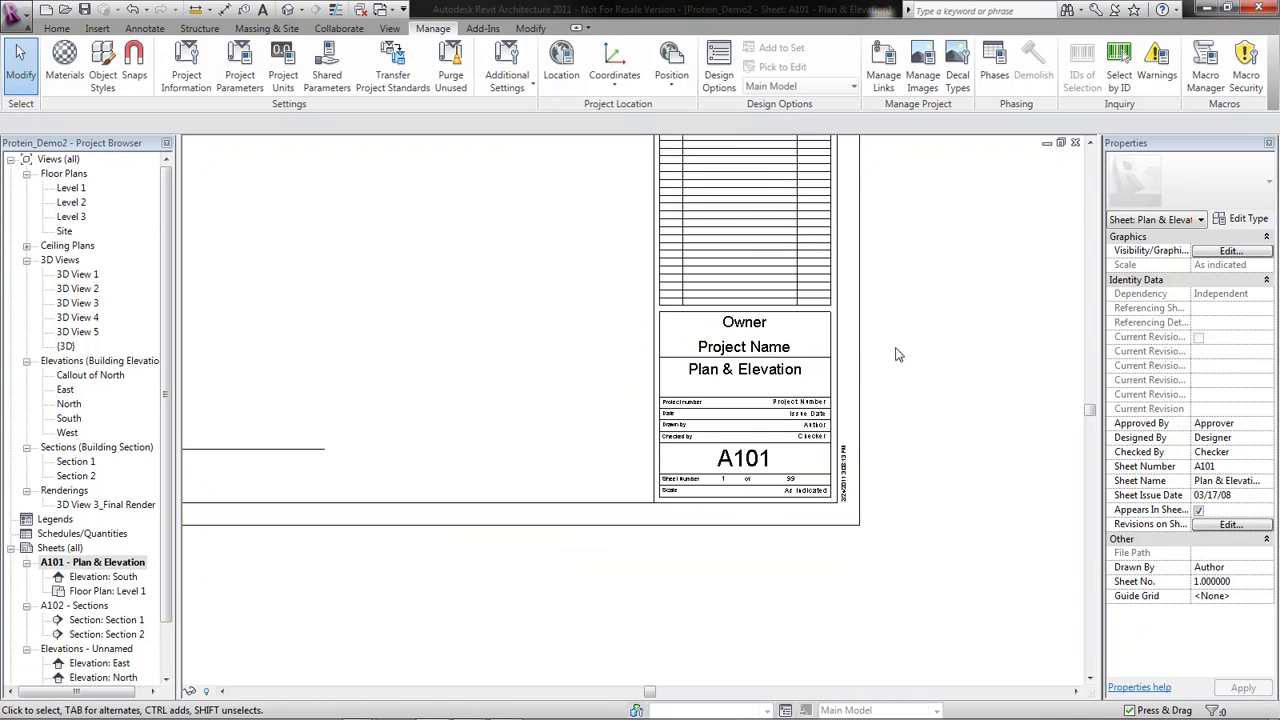
middle_drag(741, 375, 718, 445)
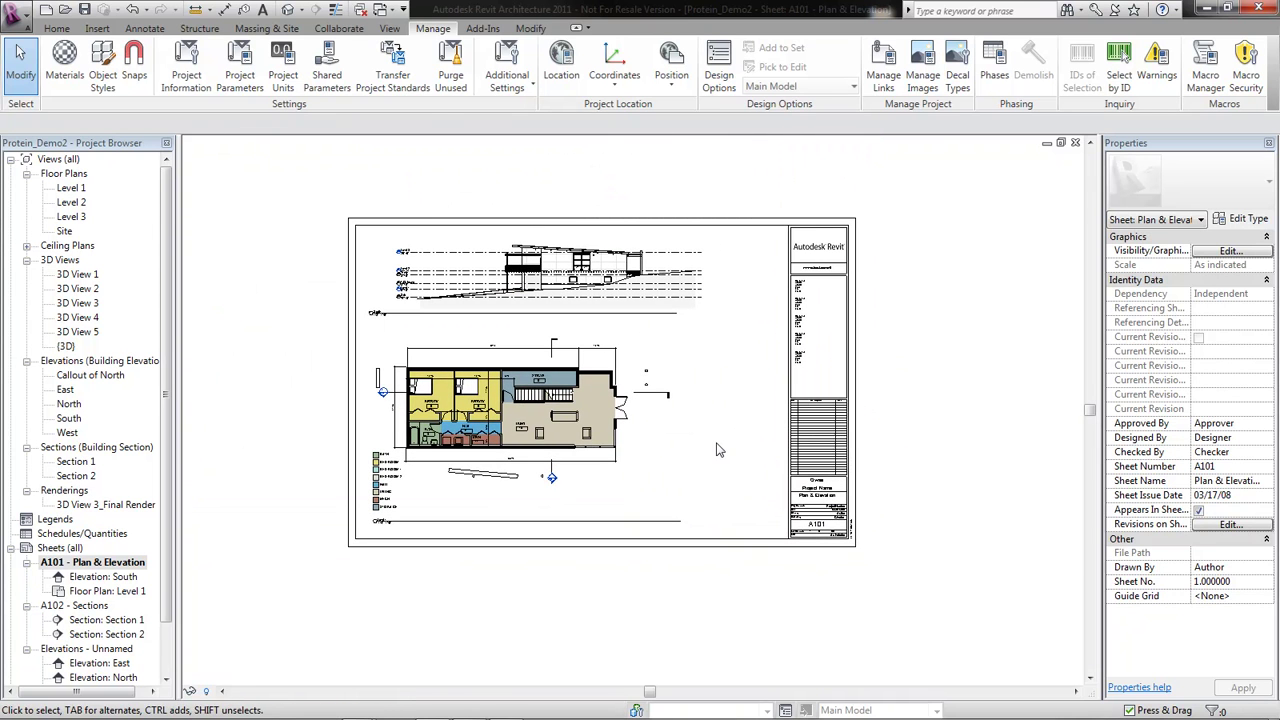